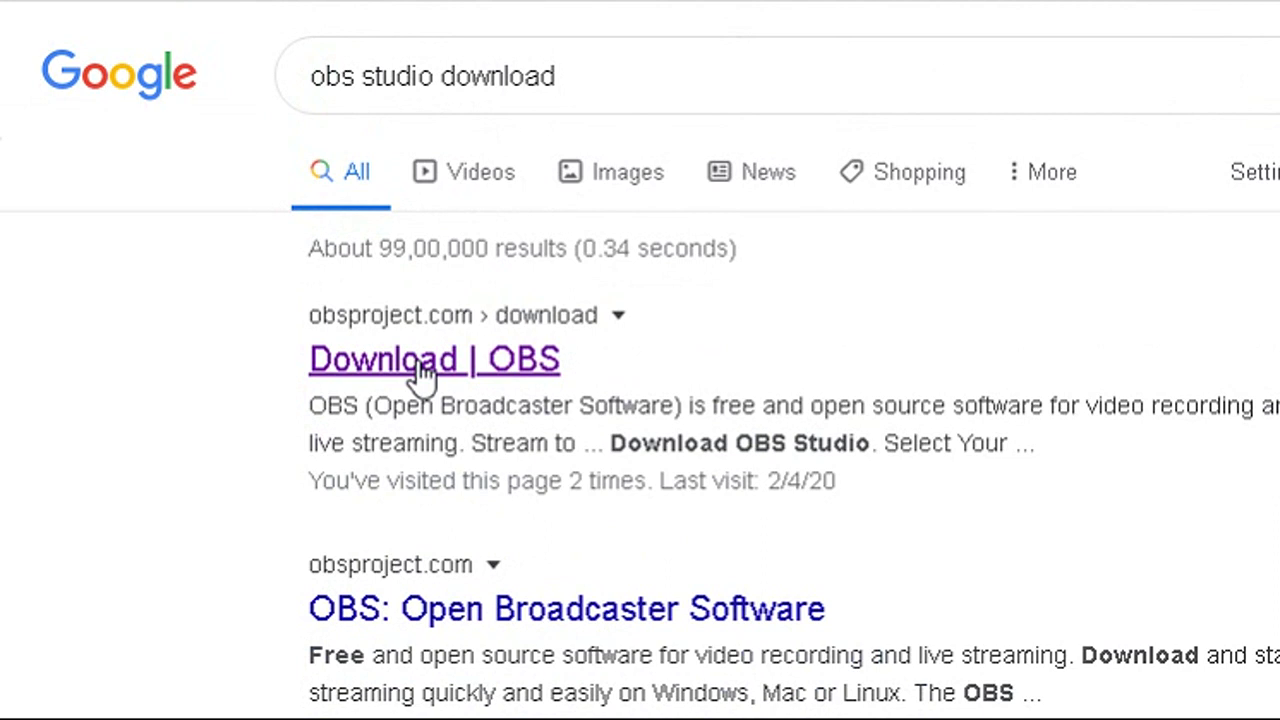
Step: Open the OBS download page from the search results and examine the Windows installer options
click(424, 370)
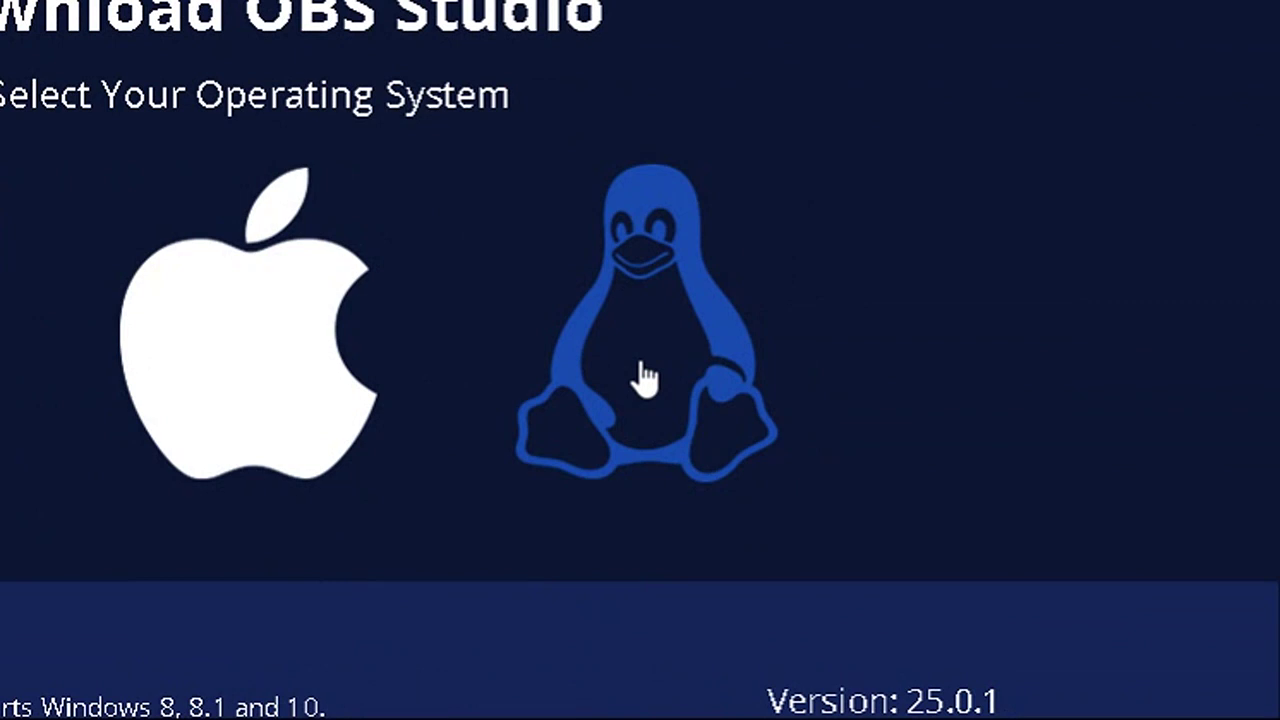
scroll(645, 377, down, 5)
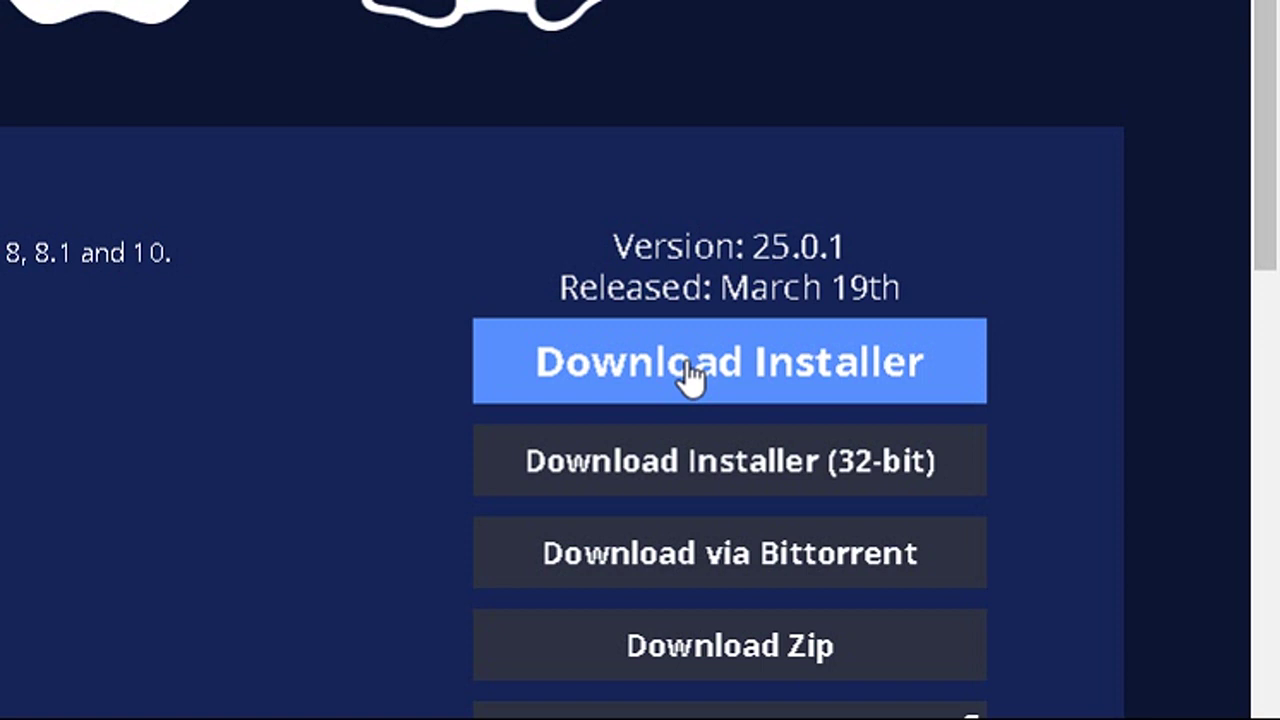
scroll(700, 365, up, 3)
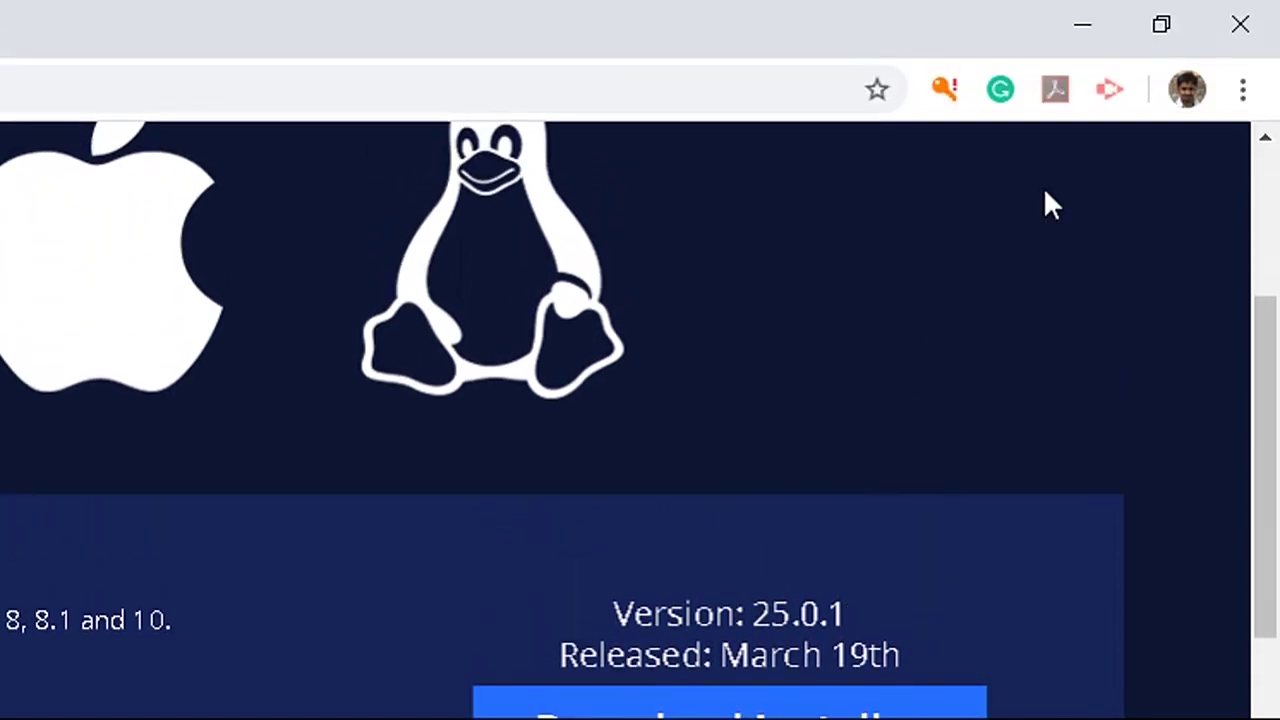
click(1077, 32)
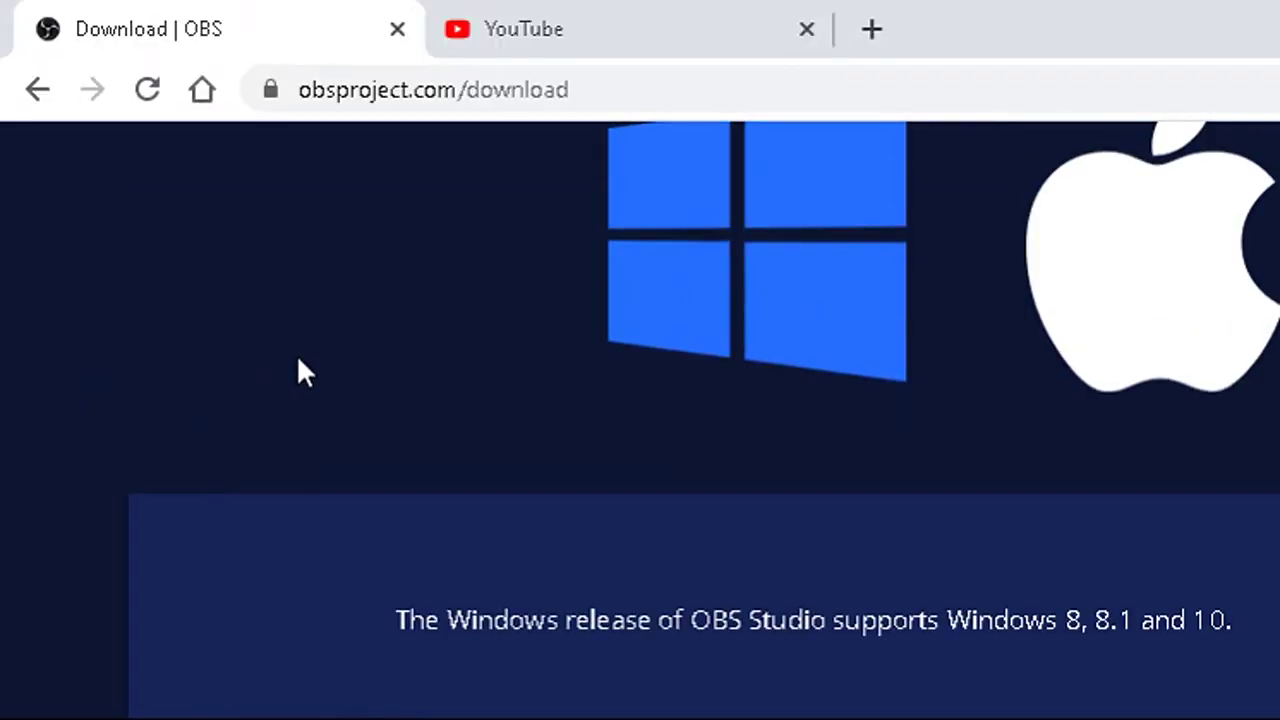
Step: Switch to YouTube, choose to go live and start a new stream instead of copying the previous one
click(487, 38)
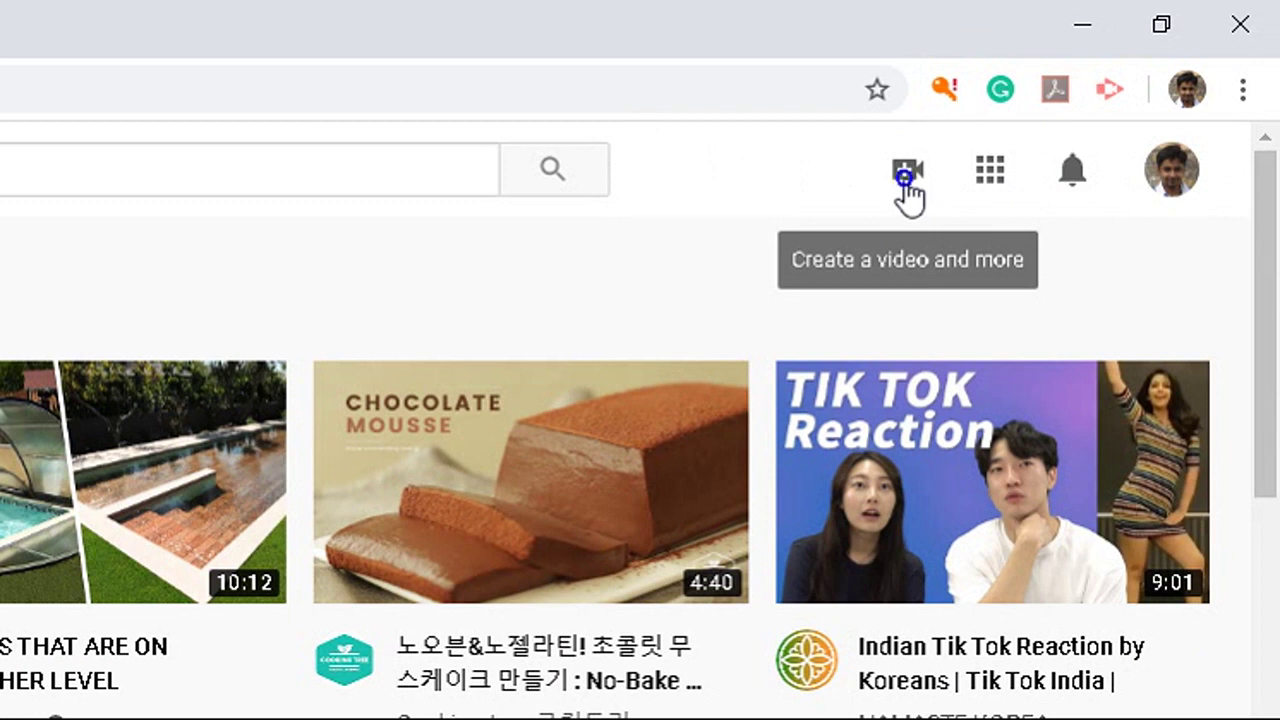
click(905, 185)
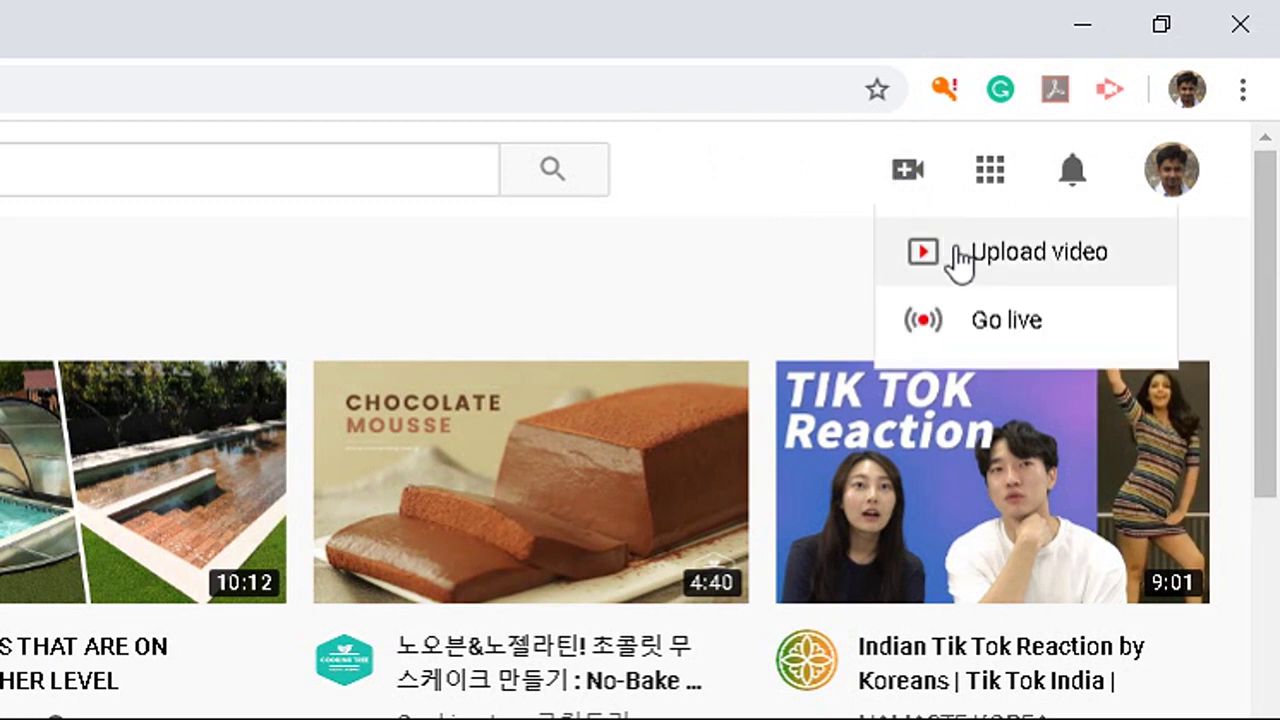
click(968, 320)
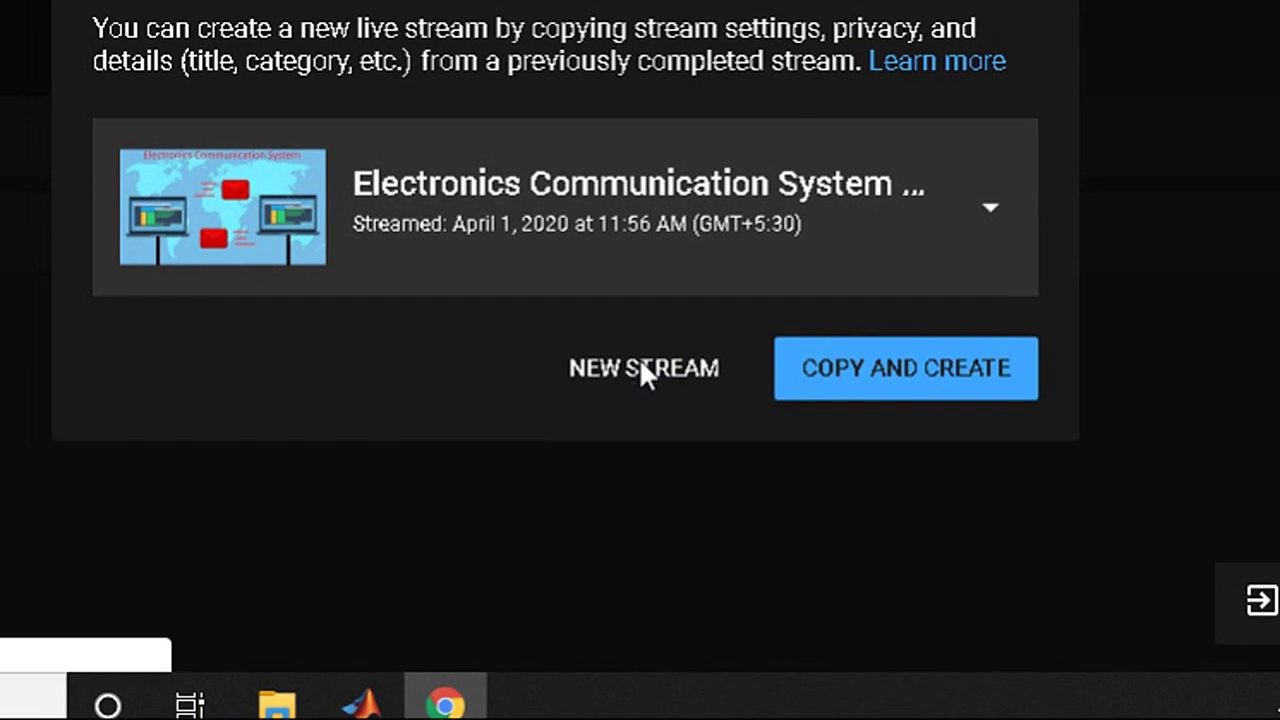
click(642, 372)
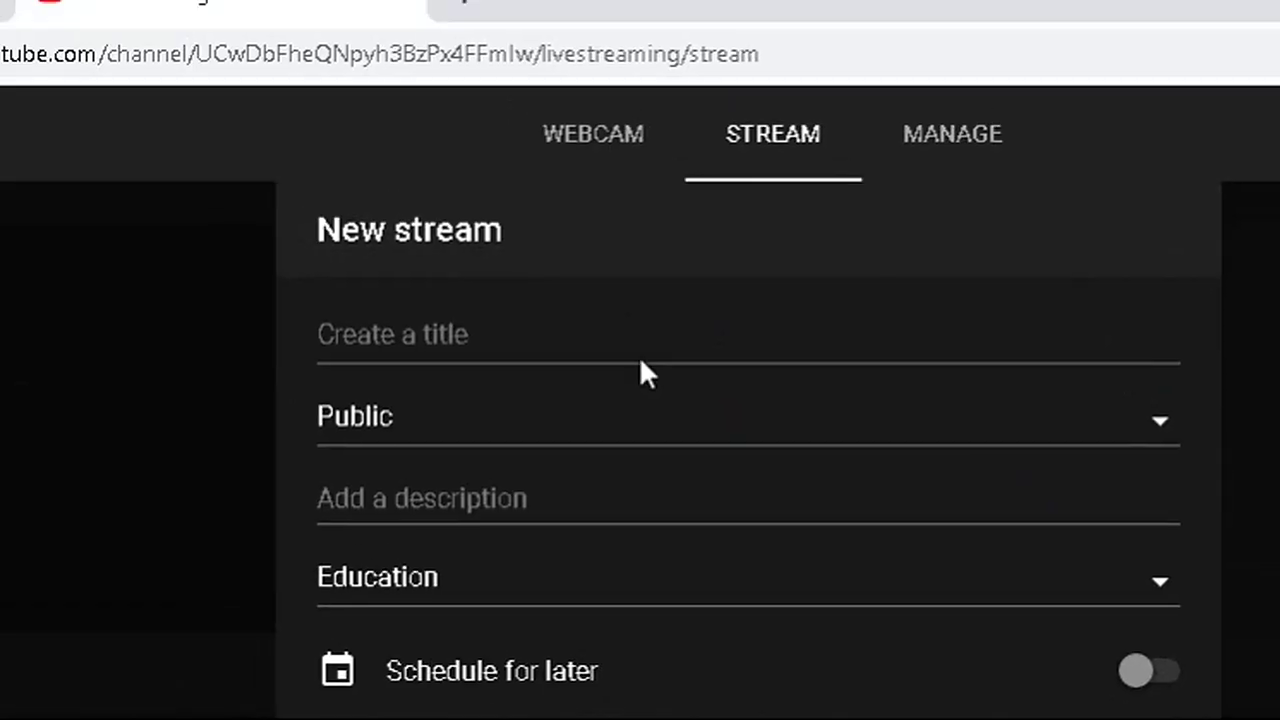
Step: Enter "testings" as both the title and the description of the new stream
click(643, 361)
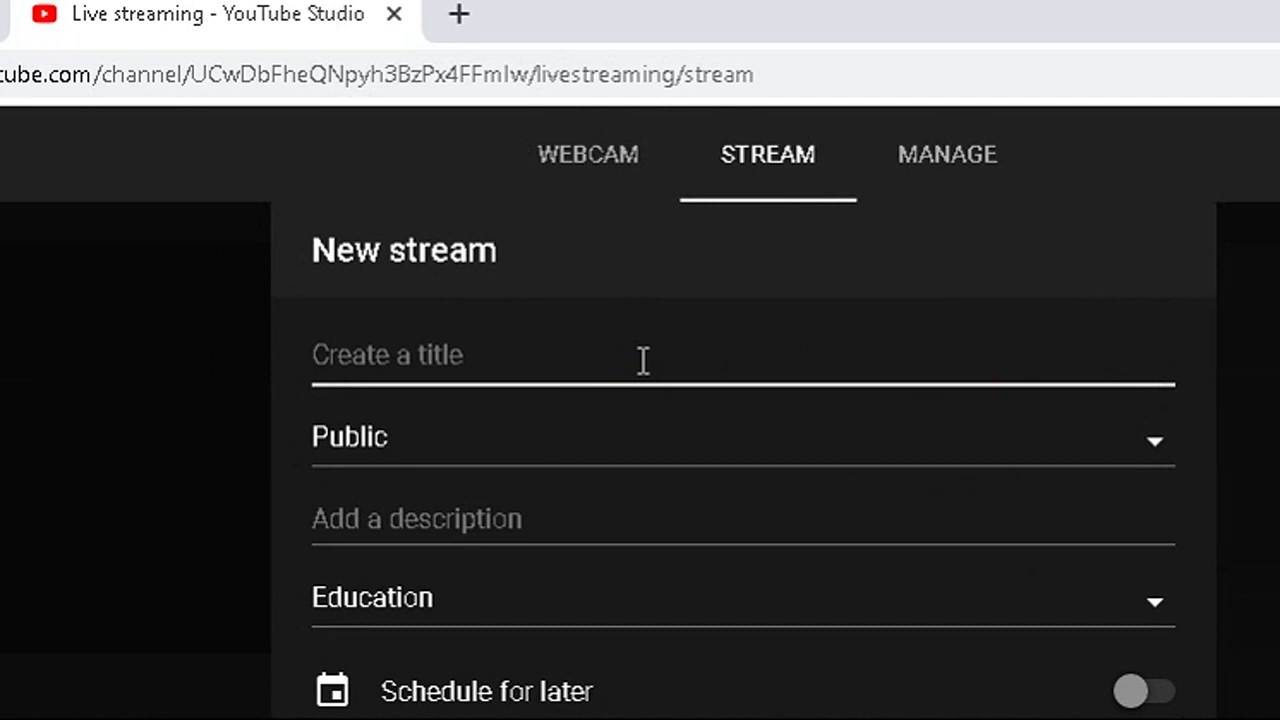
text(testings)
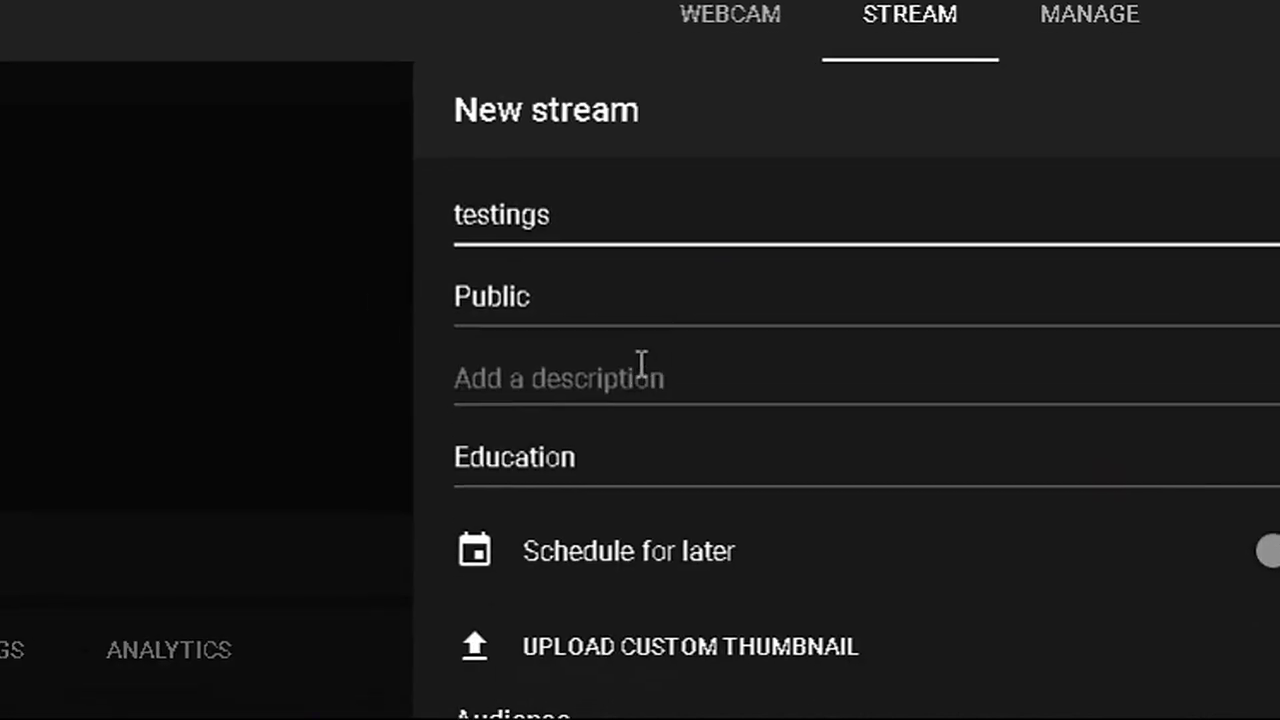
click(493, 519)
text(testin)
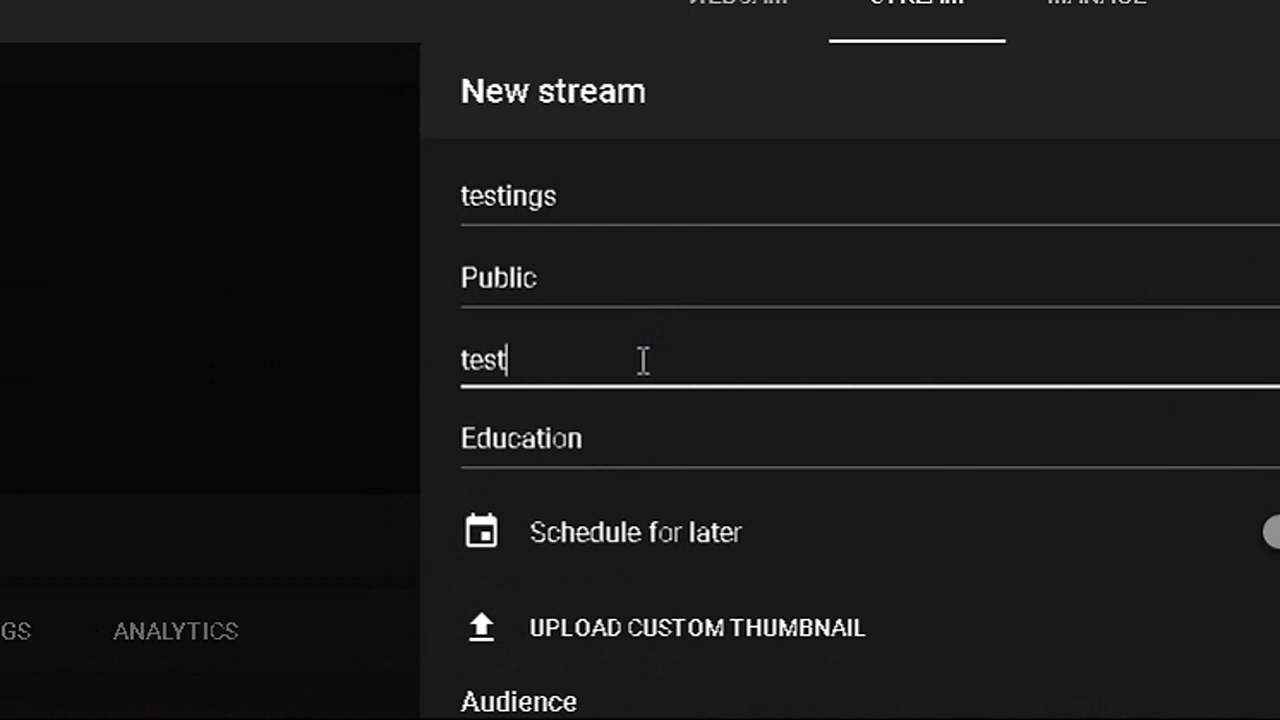
text(gs)
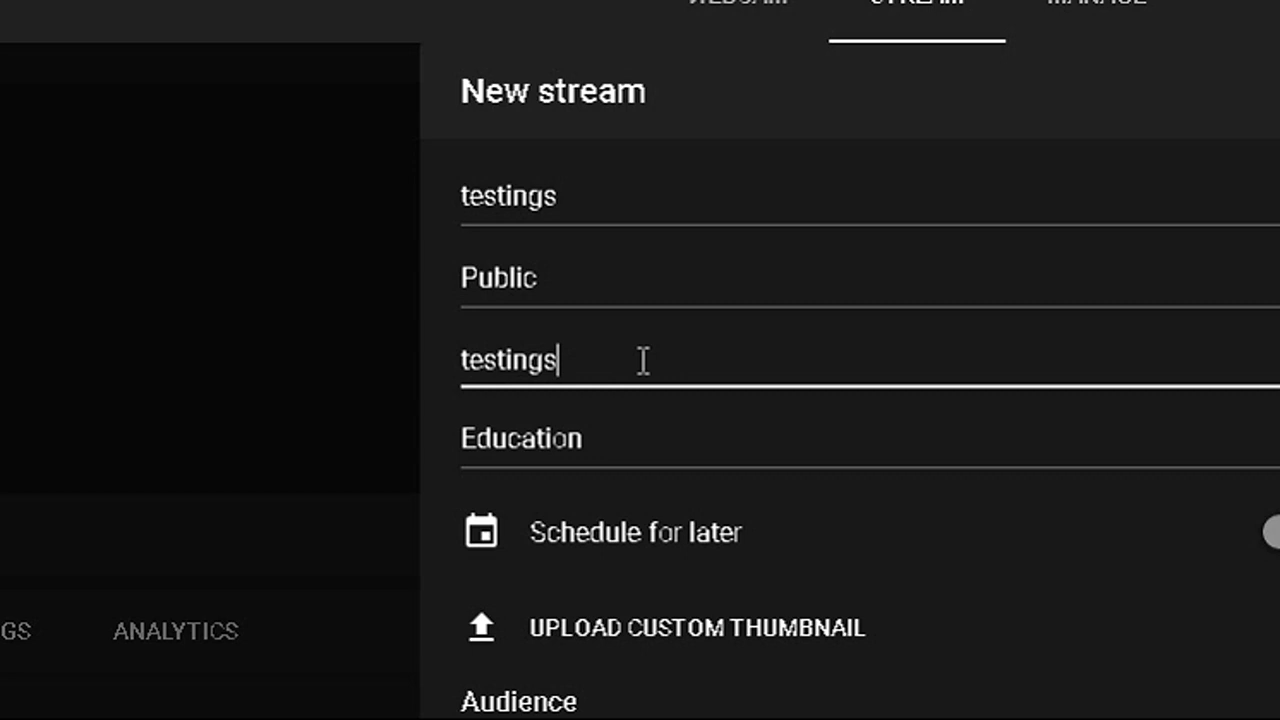
Step: Set the new stream's visibility to Private and its category to Education
click(645, 378)
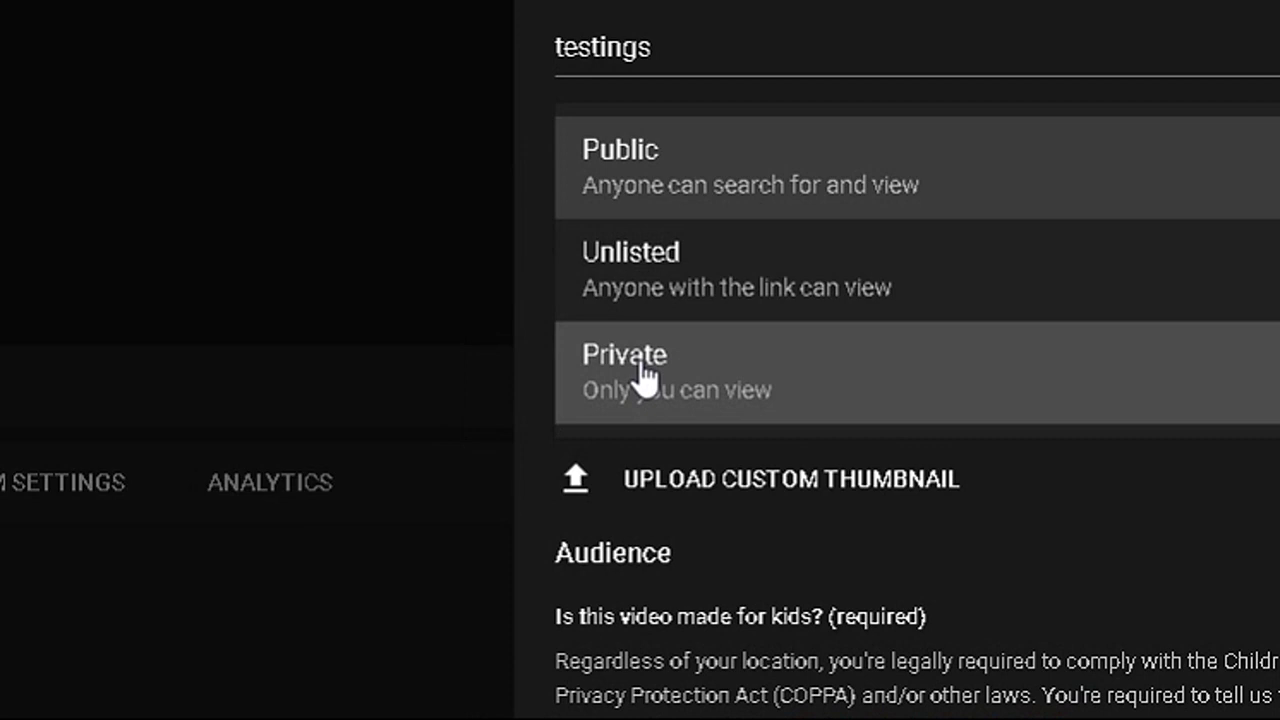
click(639, 364)
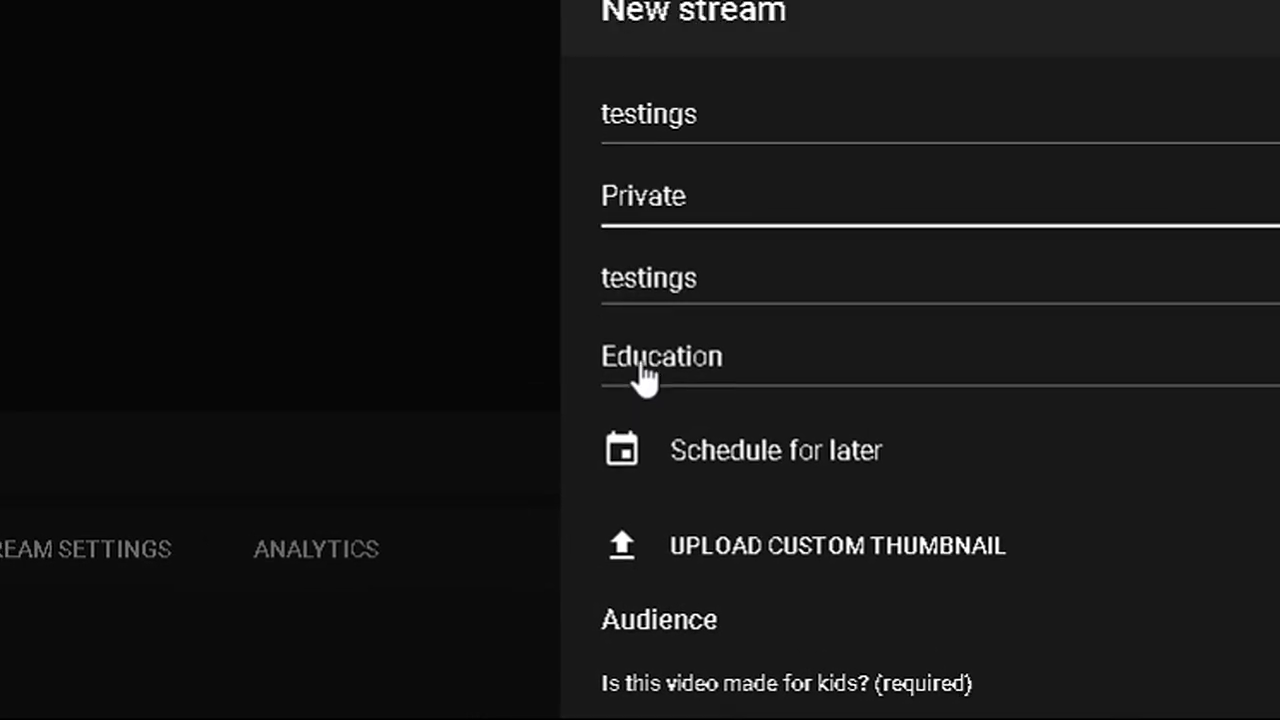
click(643, 378)
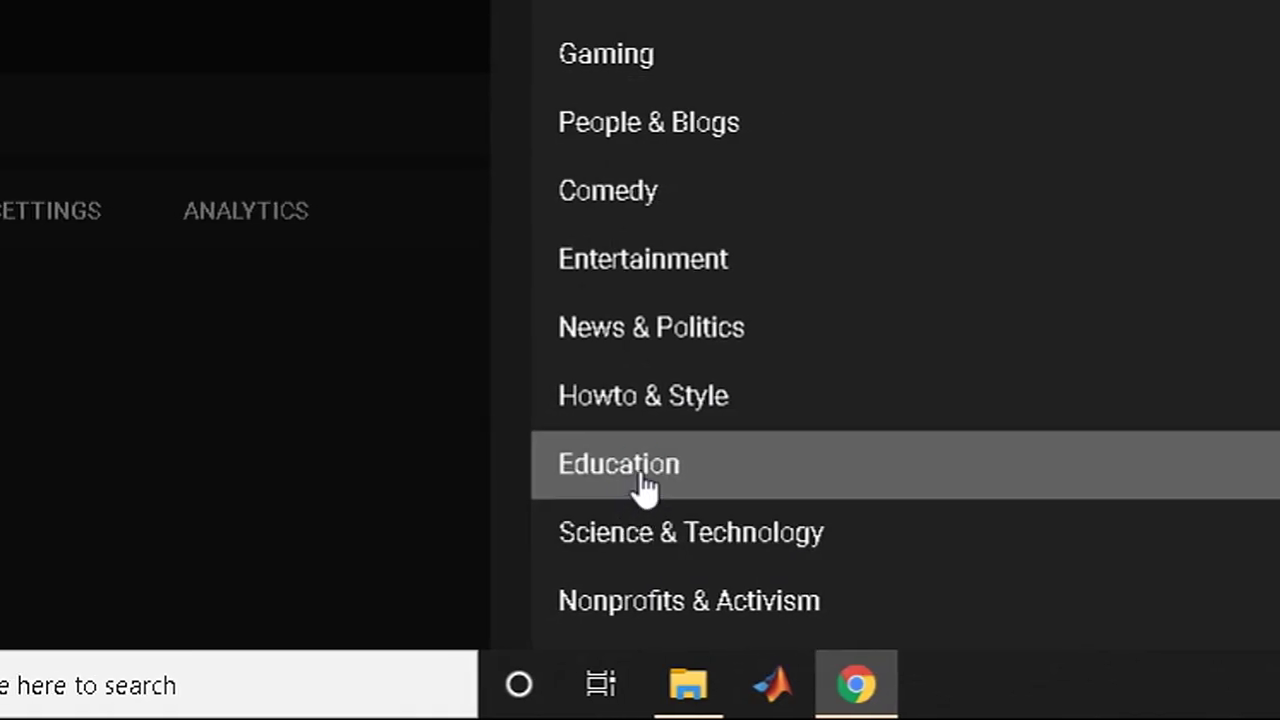
click(643, 486)
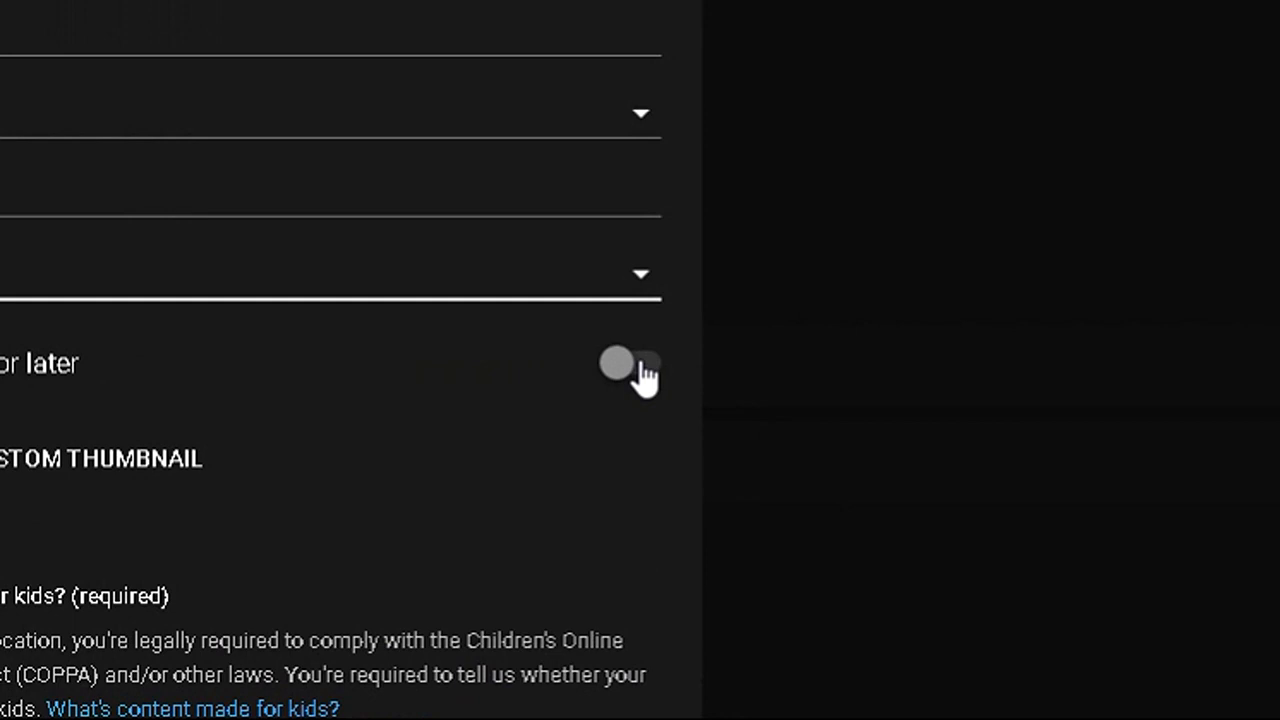
Step: Enable scheduling the stream for later and mark the video as not made for kids
click(641, 370)
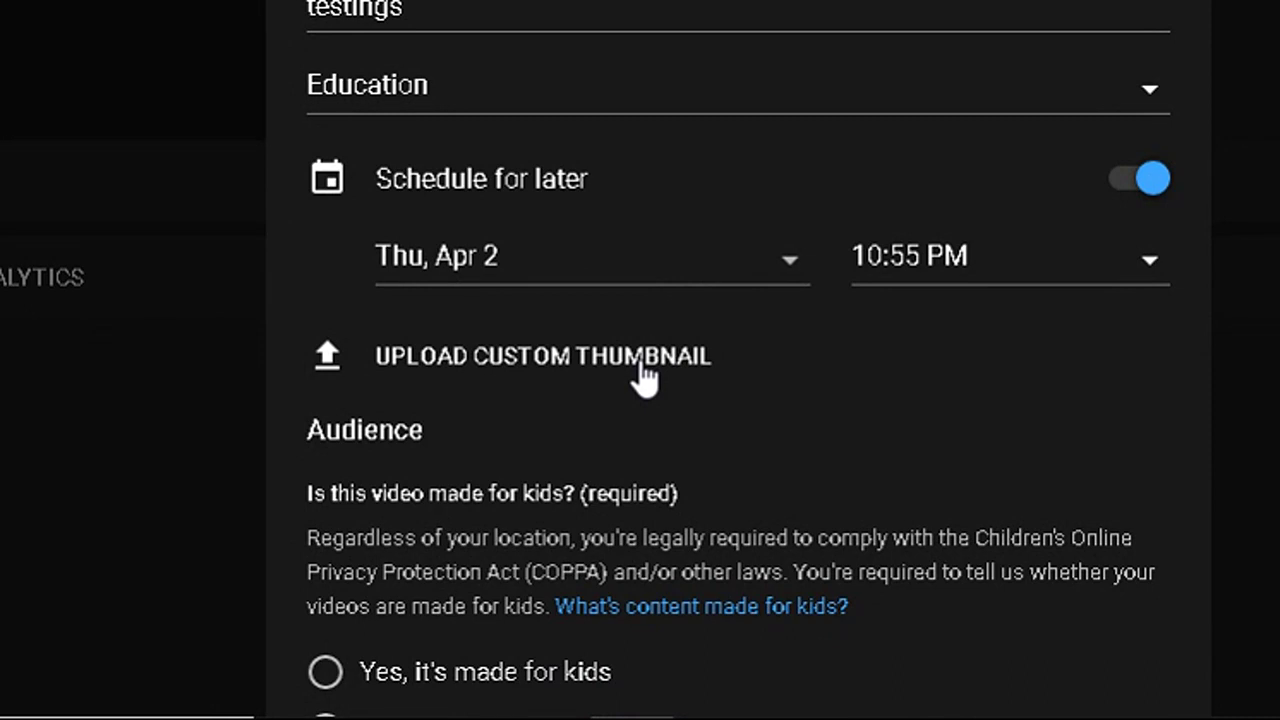
scroll(643, 375, down, 3)
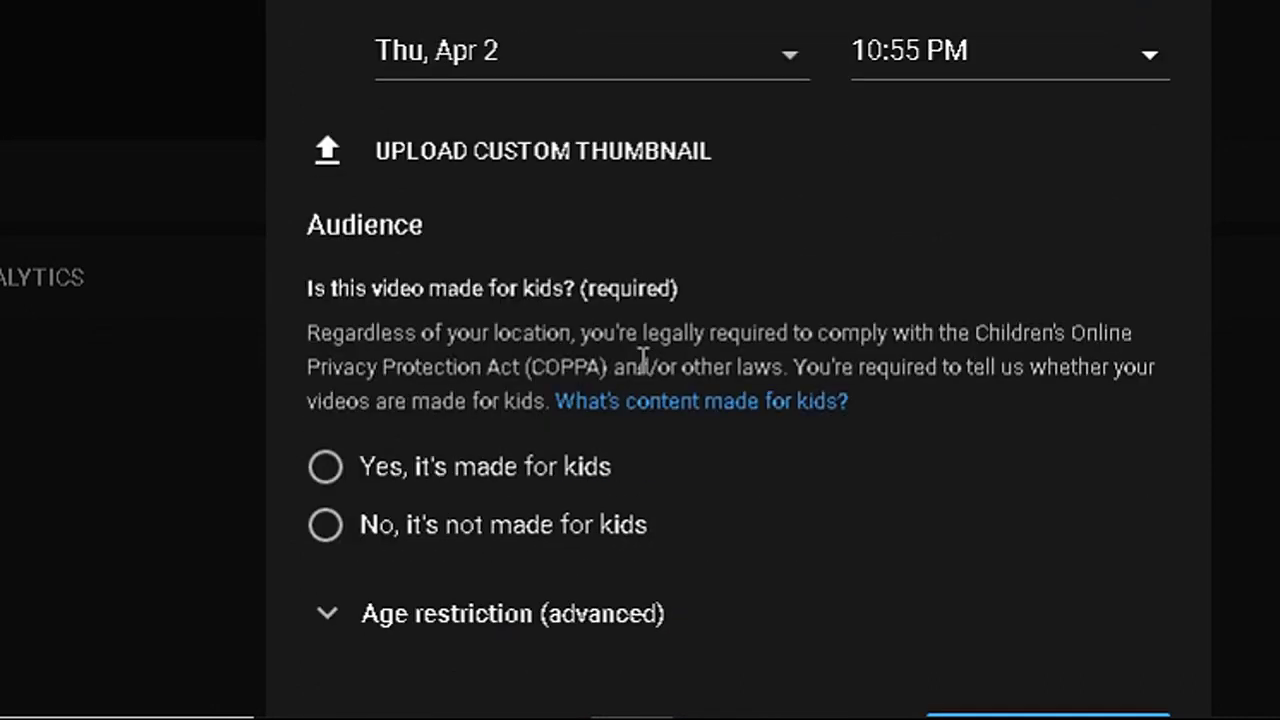
scroll(643, 357, down, 1)
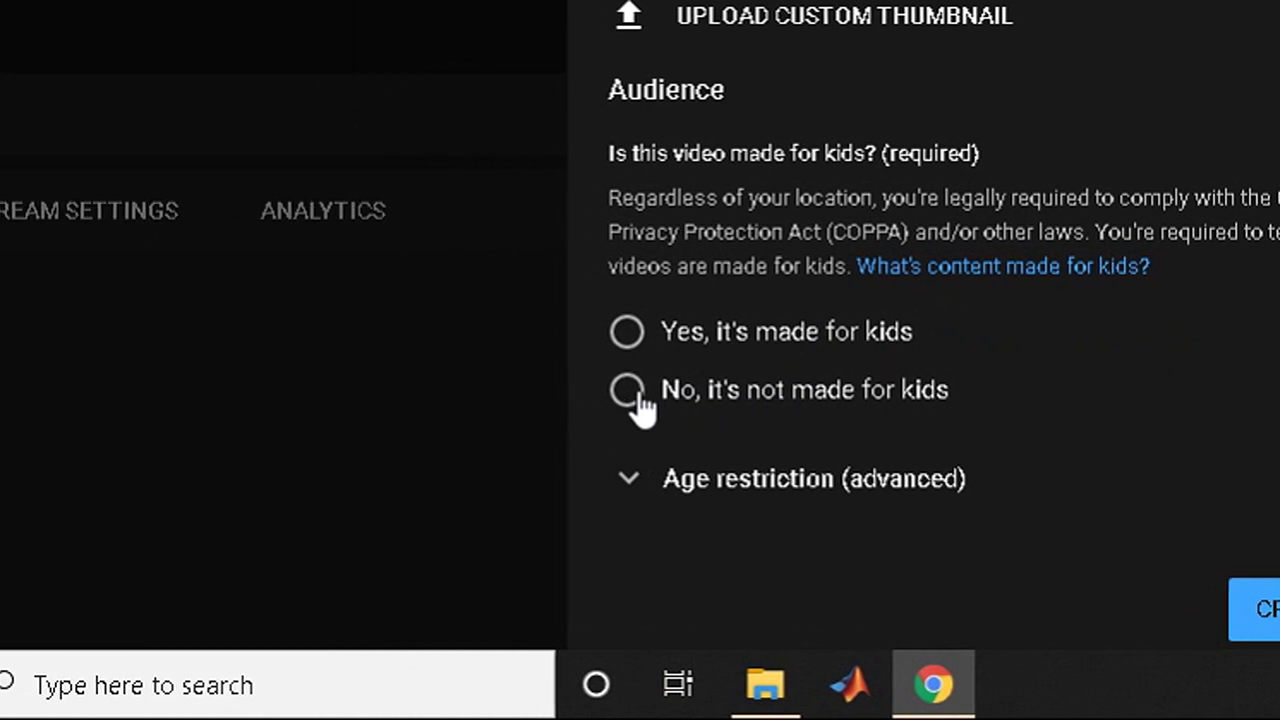
click(506, 396)
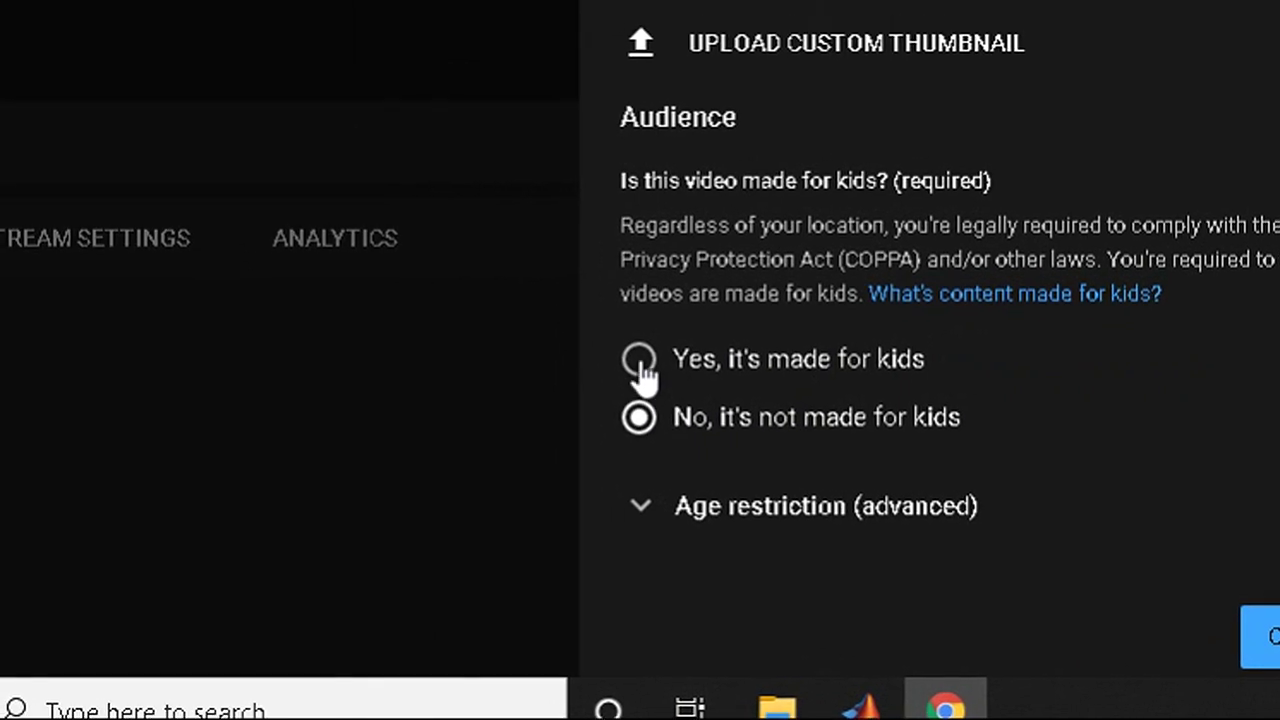
click(641, 361)
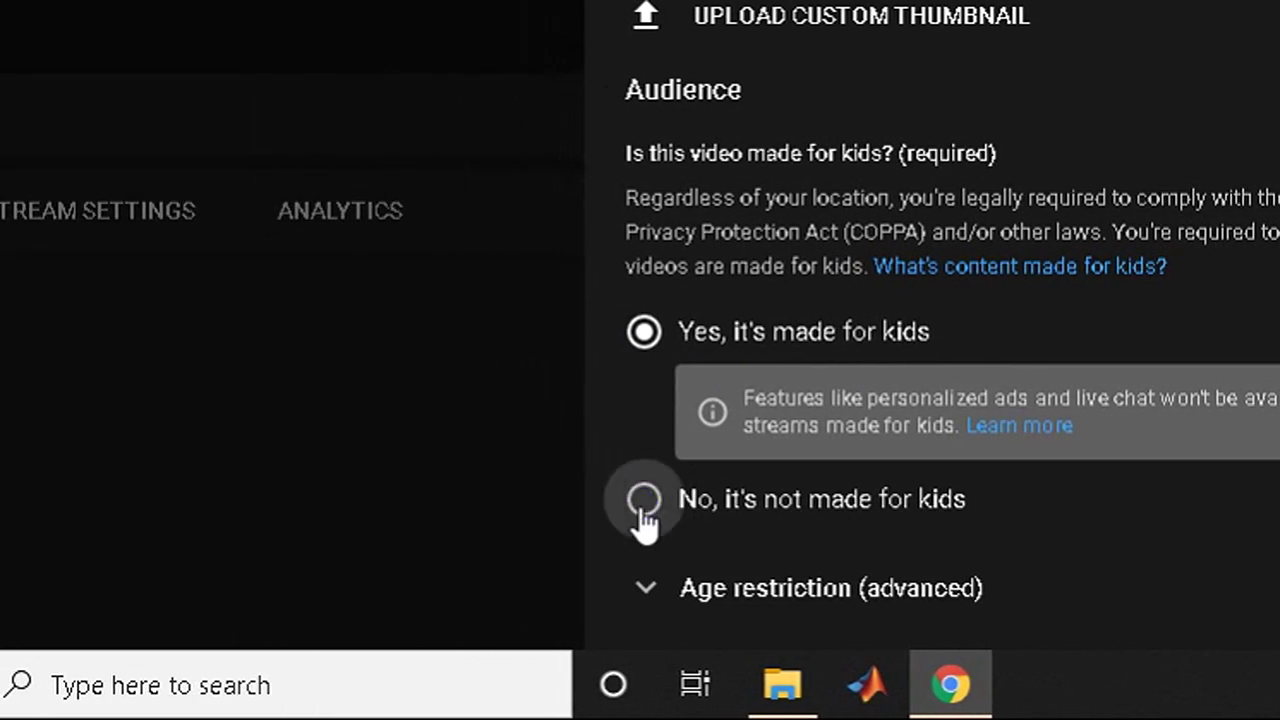
click(643, 500)
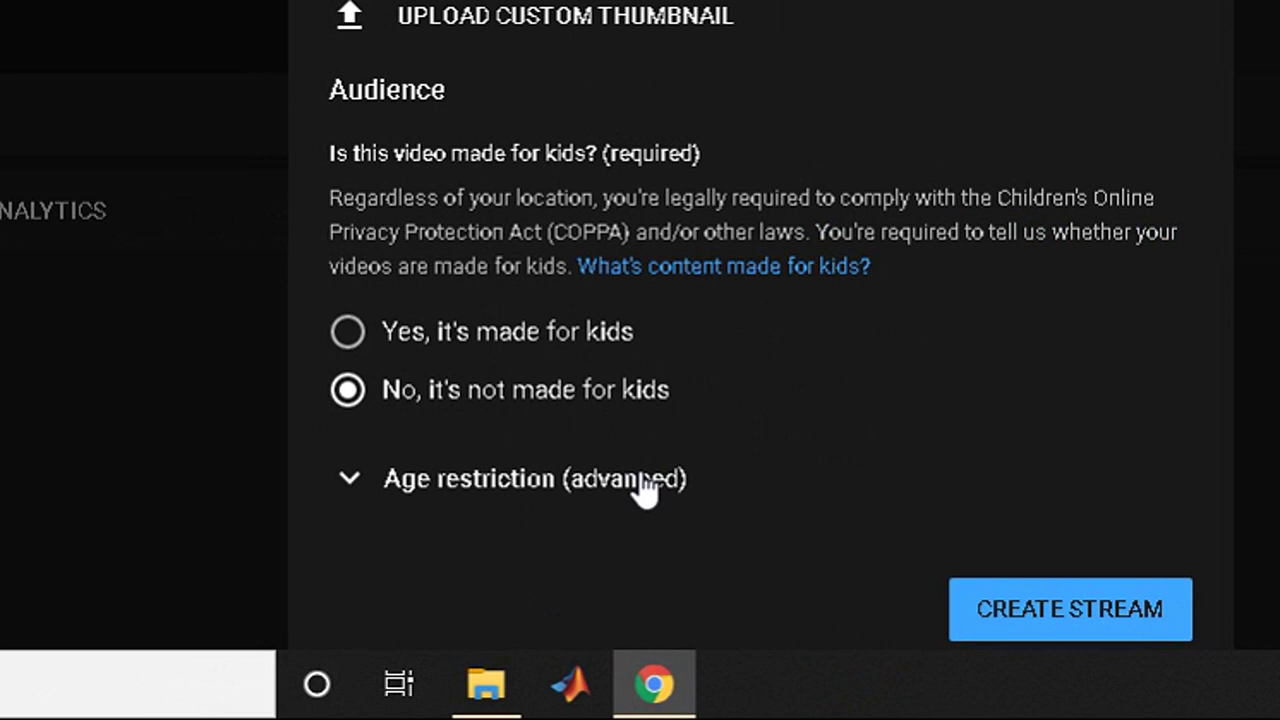
Step: Expand the advanced age restriction options and create the stream
click(645, 490)
scroll(645, 490, down, 3)
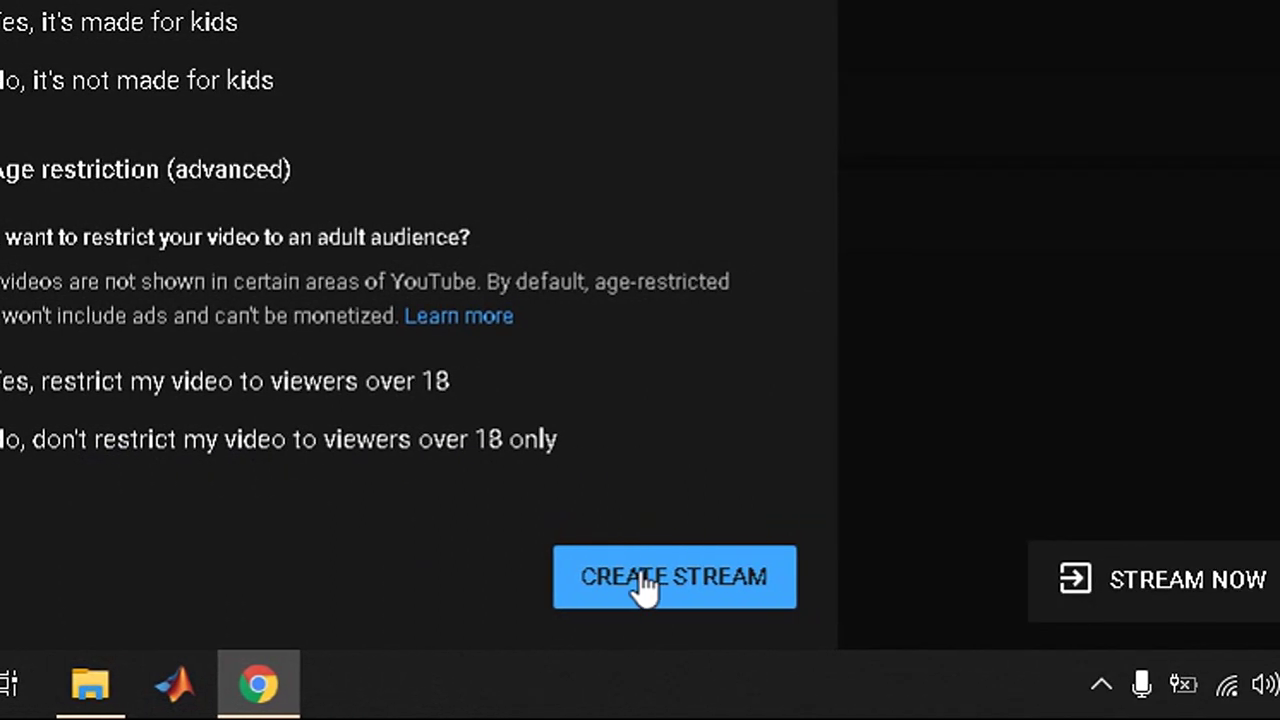
click(645, 588)
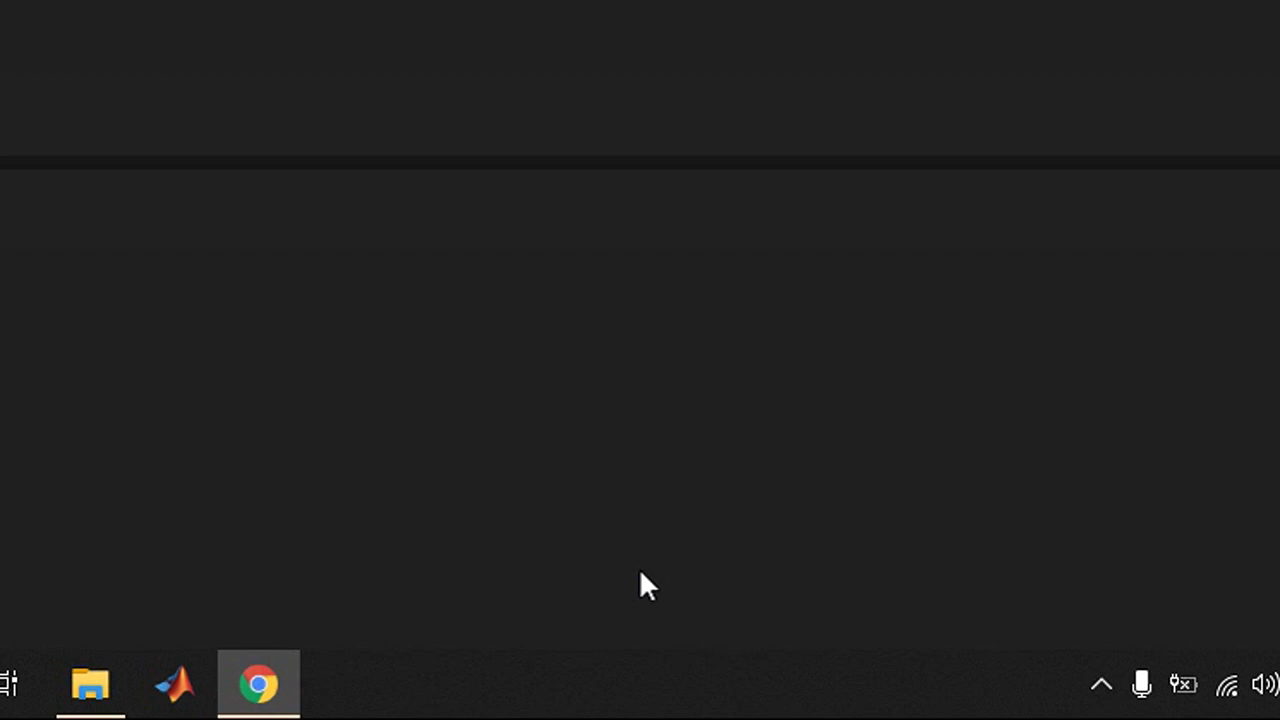
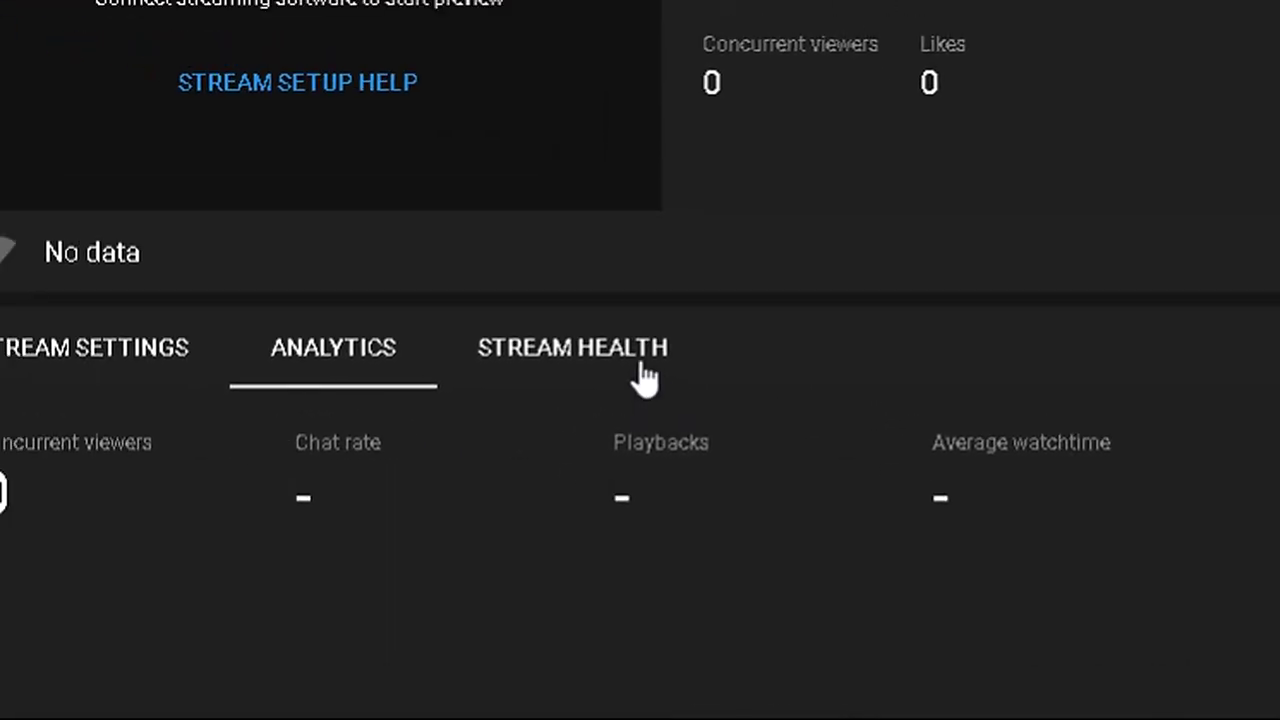
Step: Check the stream health information and return to the stream settings
click(643, 378)
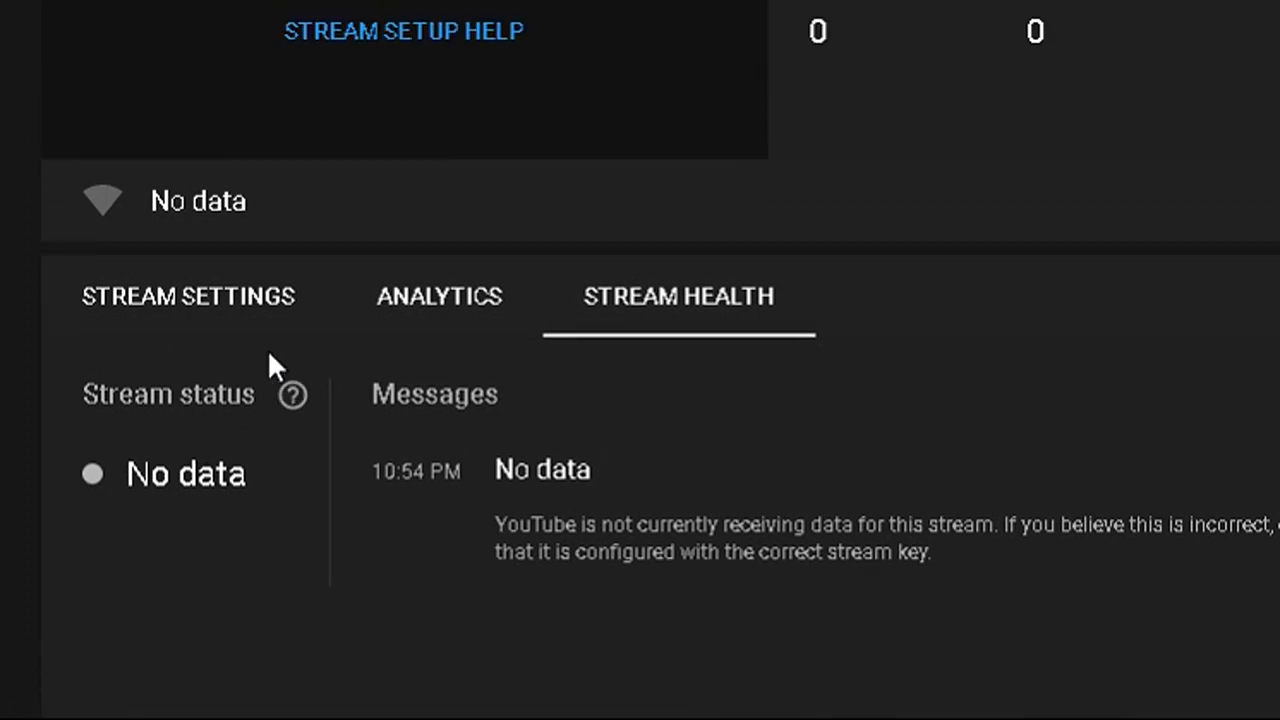
click(258, 377)
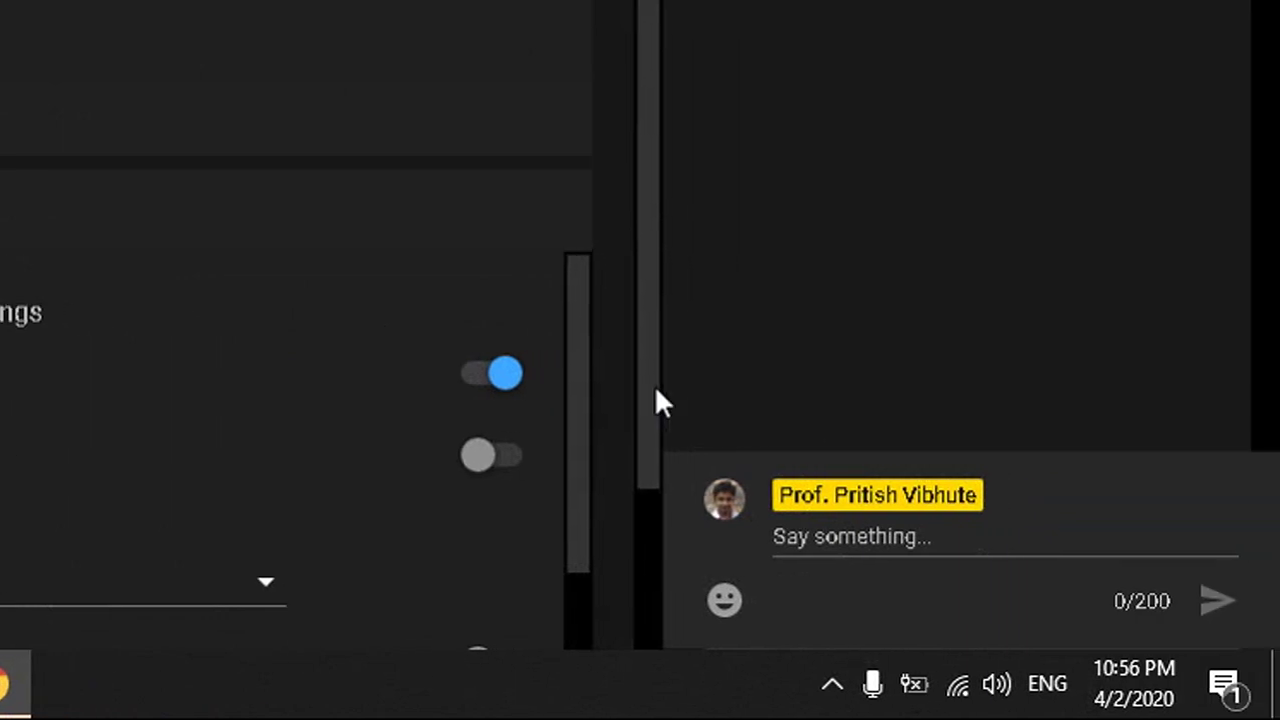
drag(646, 388, 646, 599)
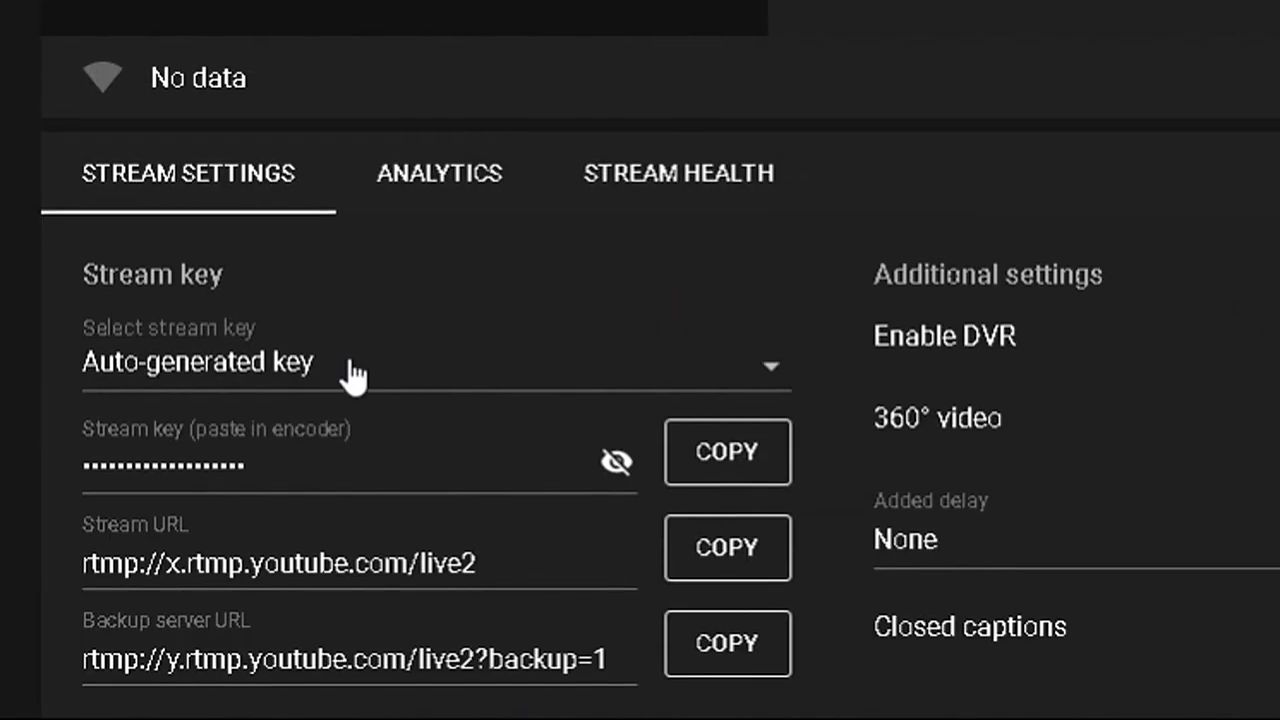
Step: Review the stream key choices, keep the auto-generated key and copy the stream key for the encoder
click(226, 376)
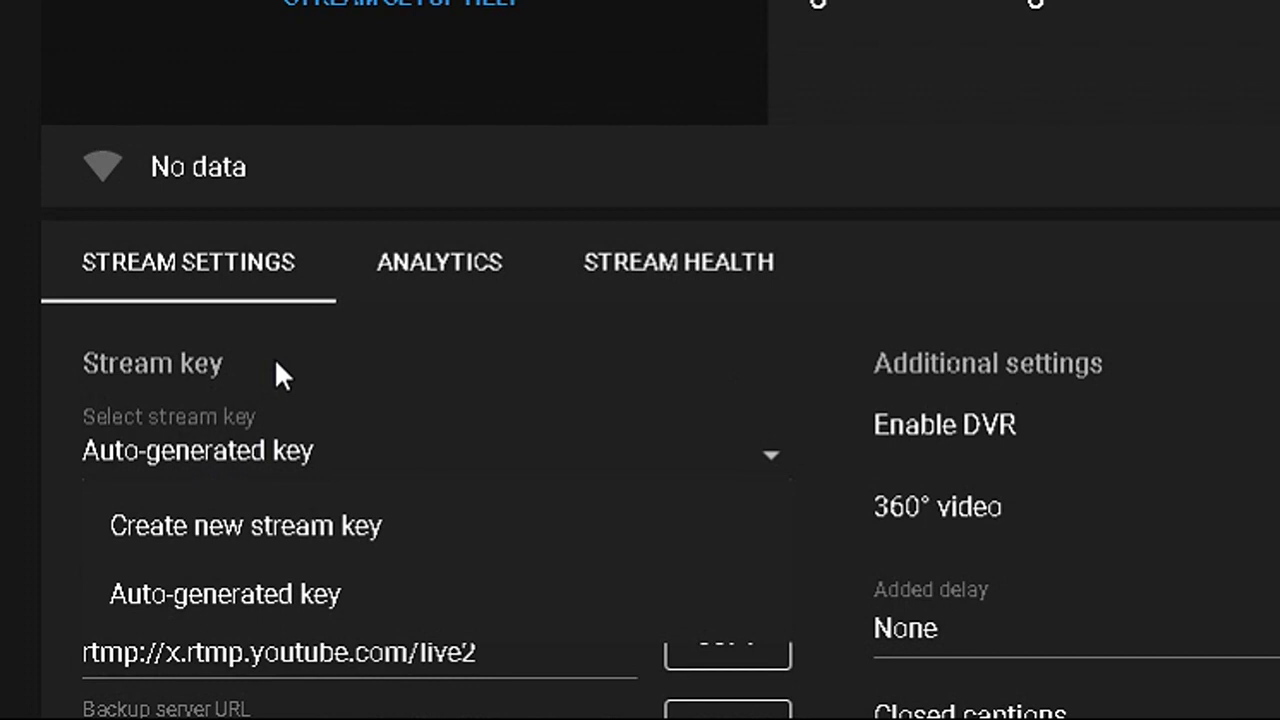
click(277, 364)
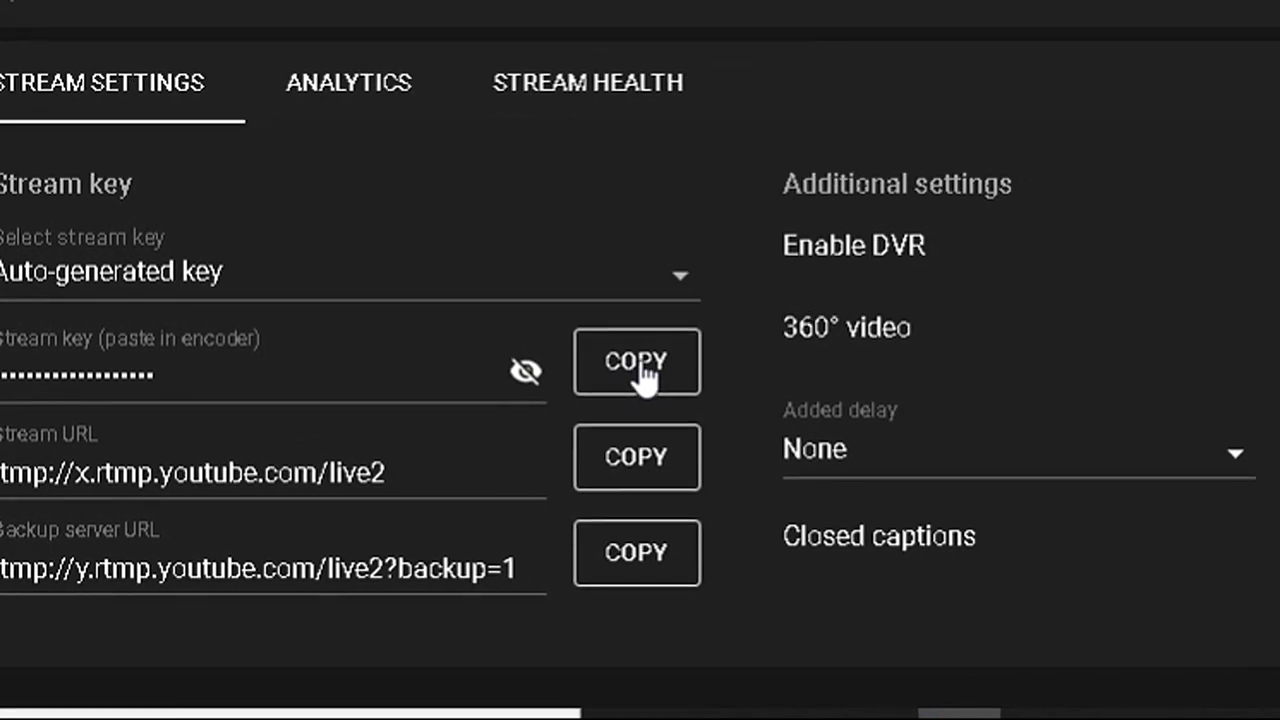
click(641, 370)
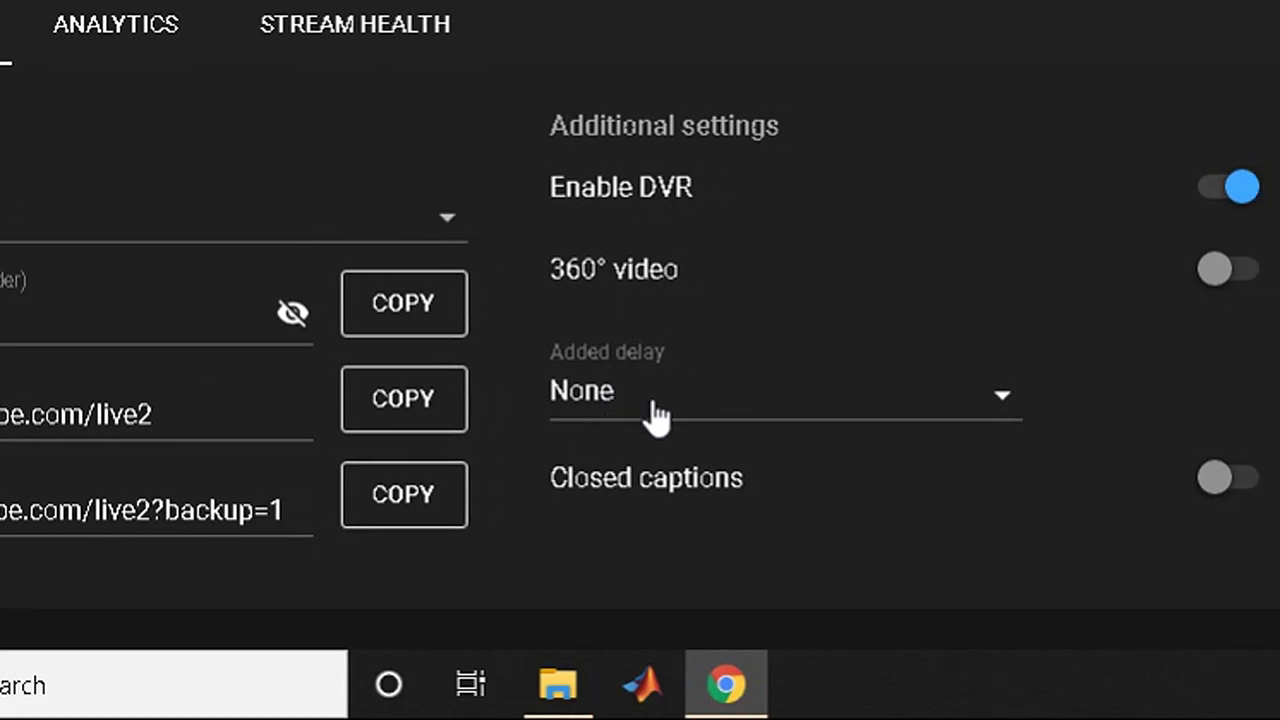
Step: Set the stream latency to Ultra low-latency and go to the live chat message field
drag(639, 357, 641, 500)
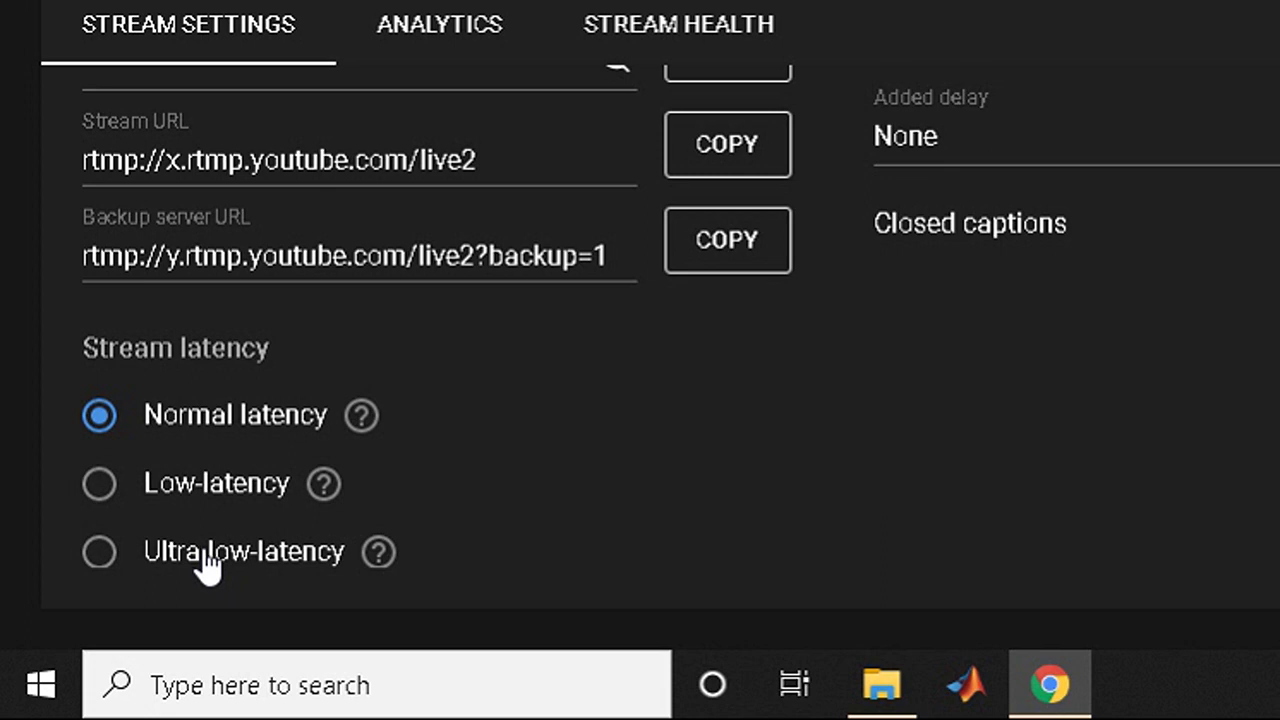
click(206, 563)
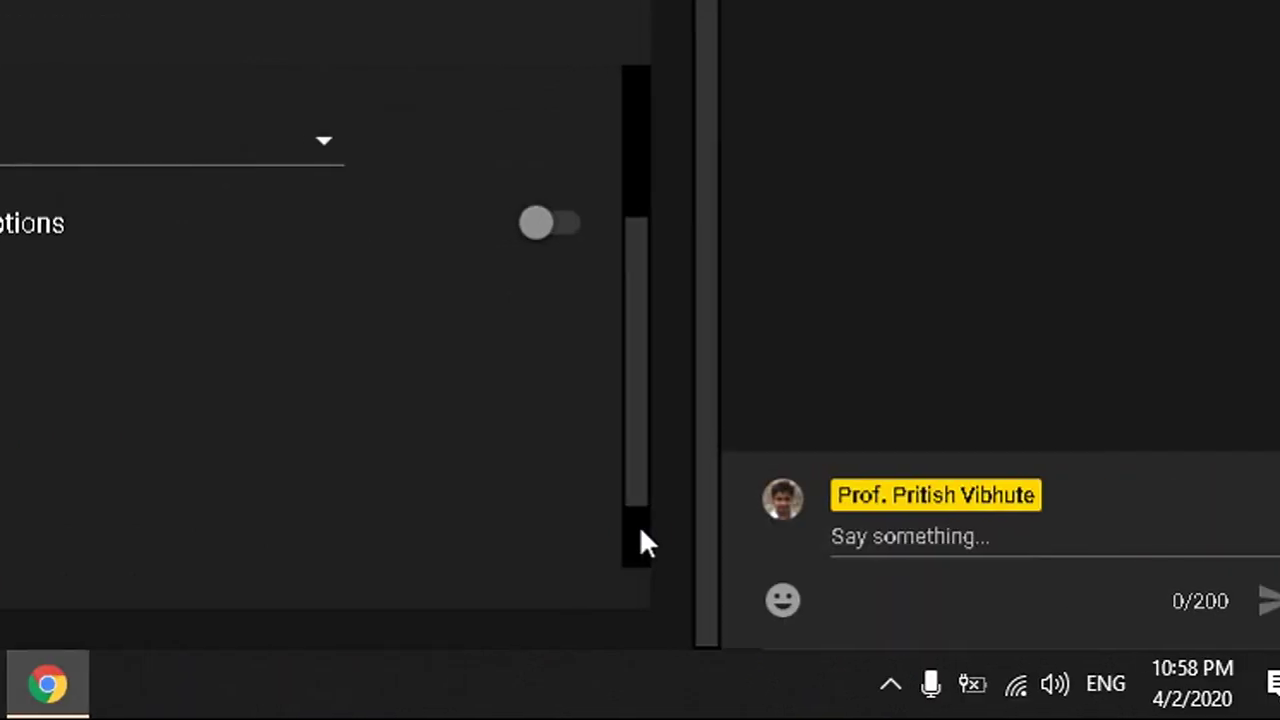
scroll(640, 482, down, 2)
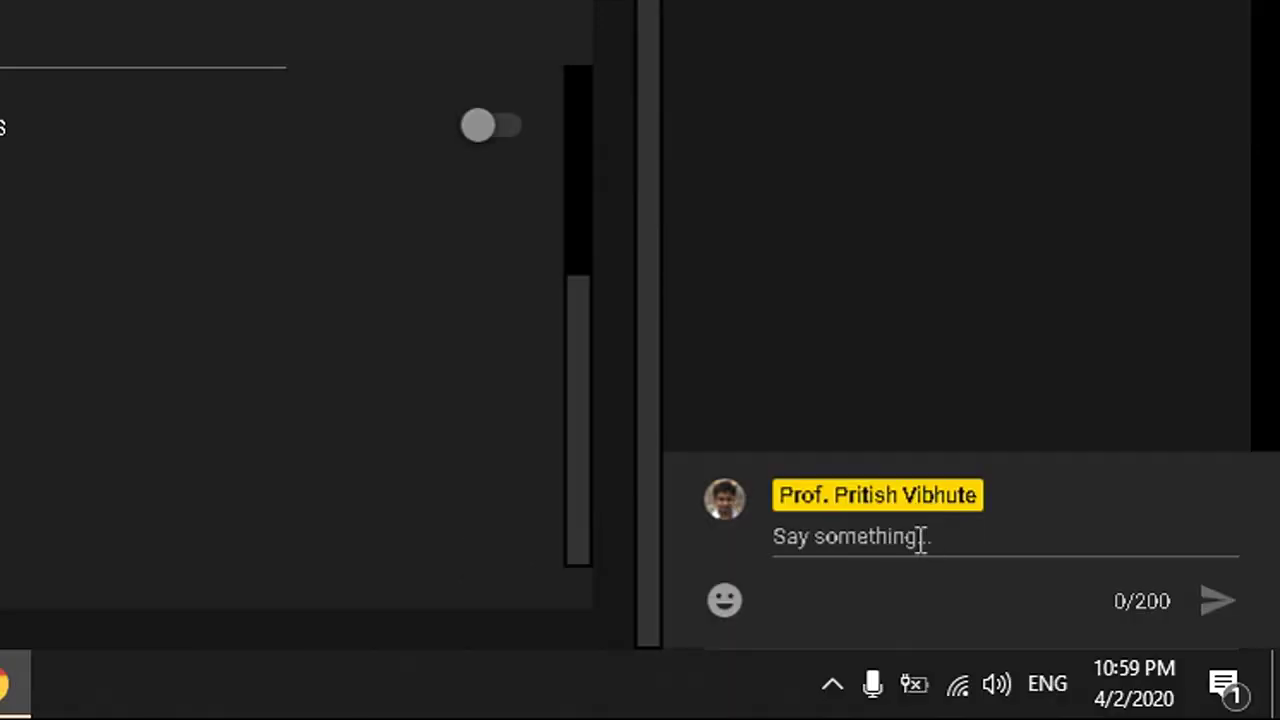
click(883, 537)
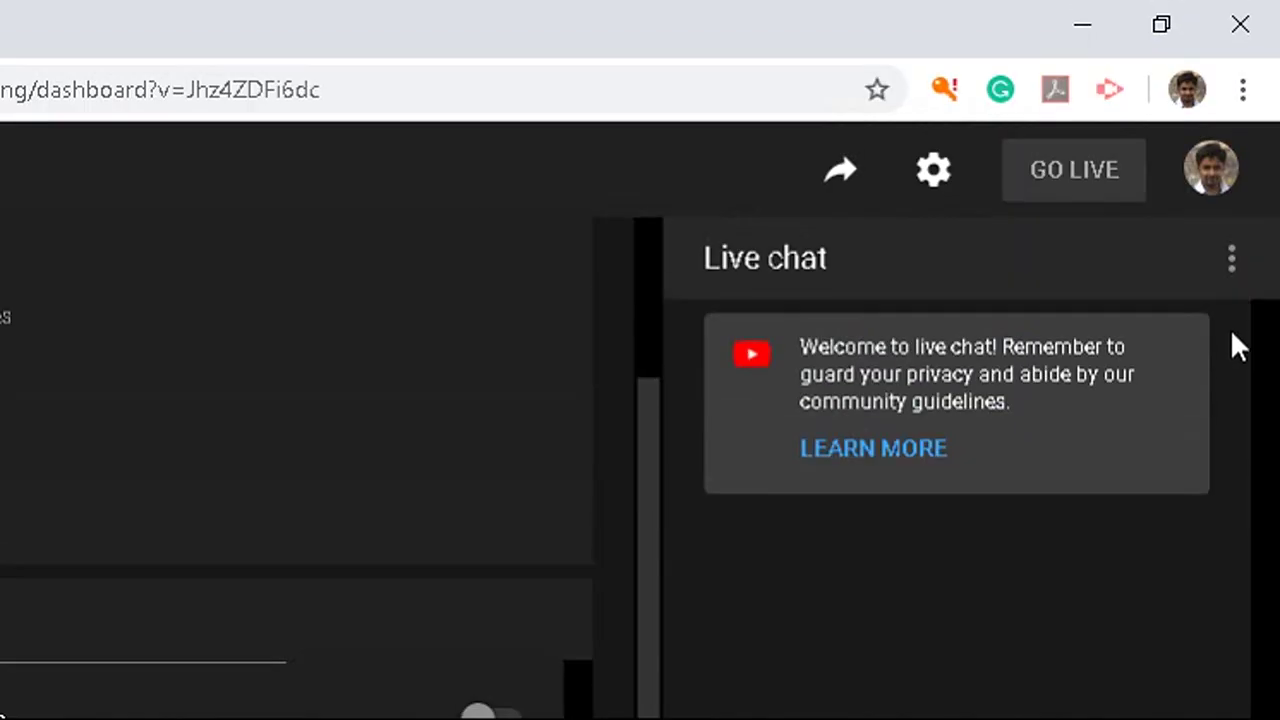
Step: Show the participants list of the live chat
click(1232, 258)
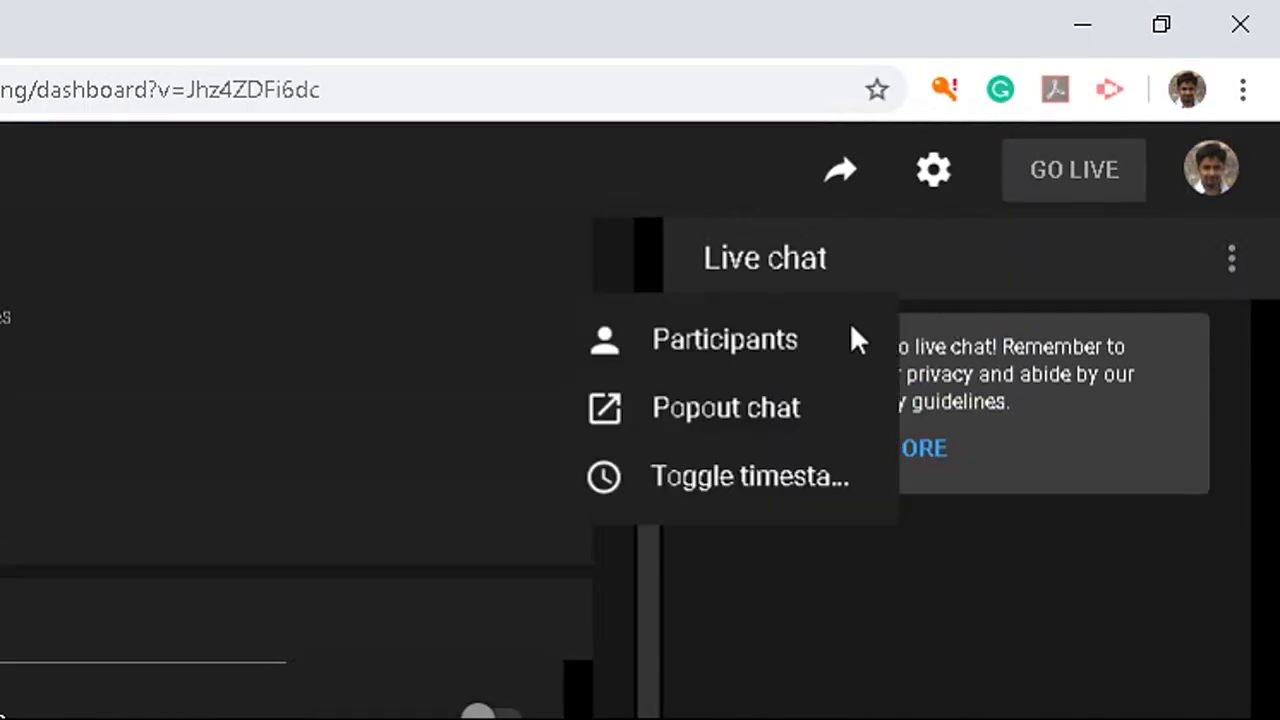
click(808, 352)
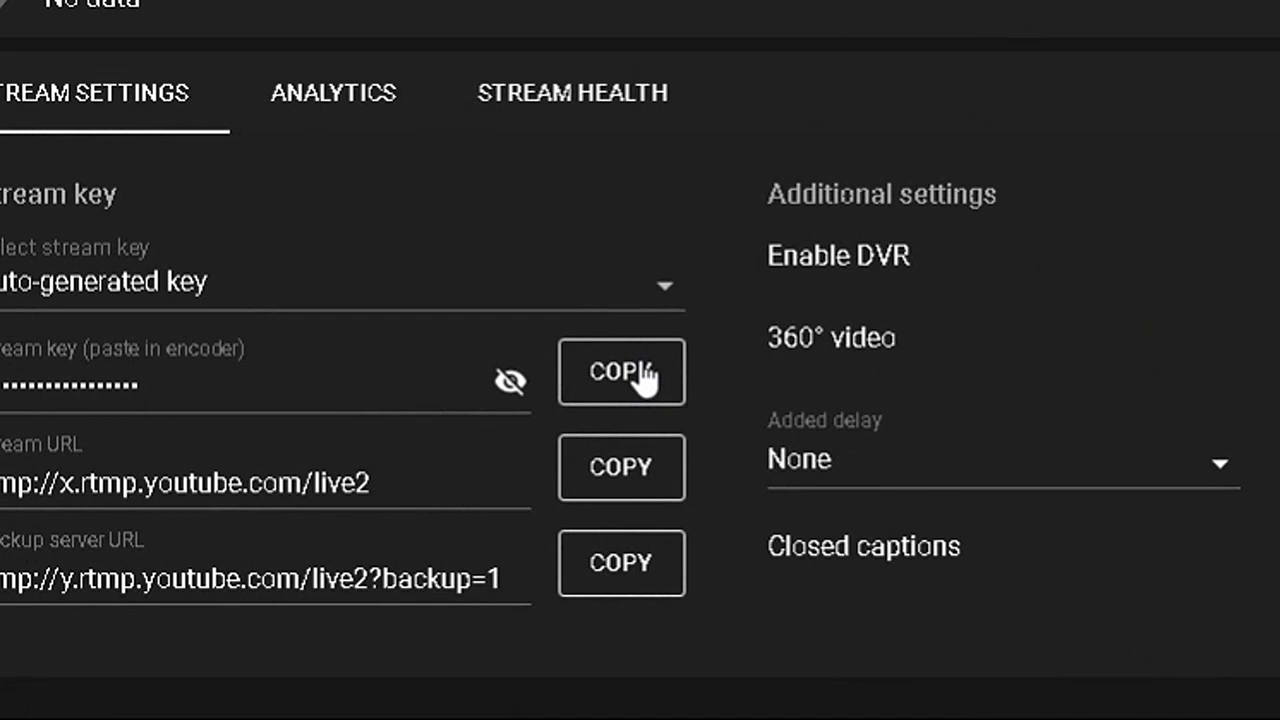
Step: Copy the stream key, minimize the browser and launch OBS Studio from the desktop
click(641, 368)
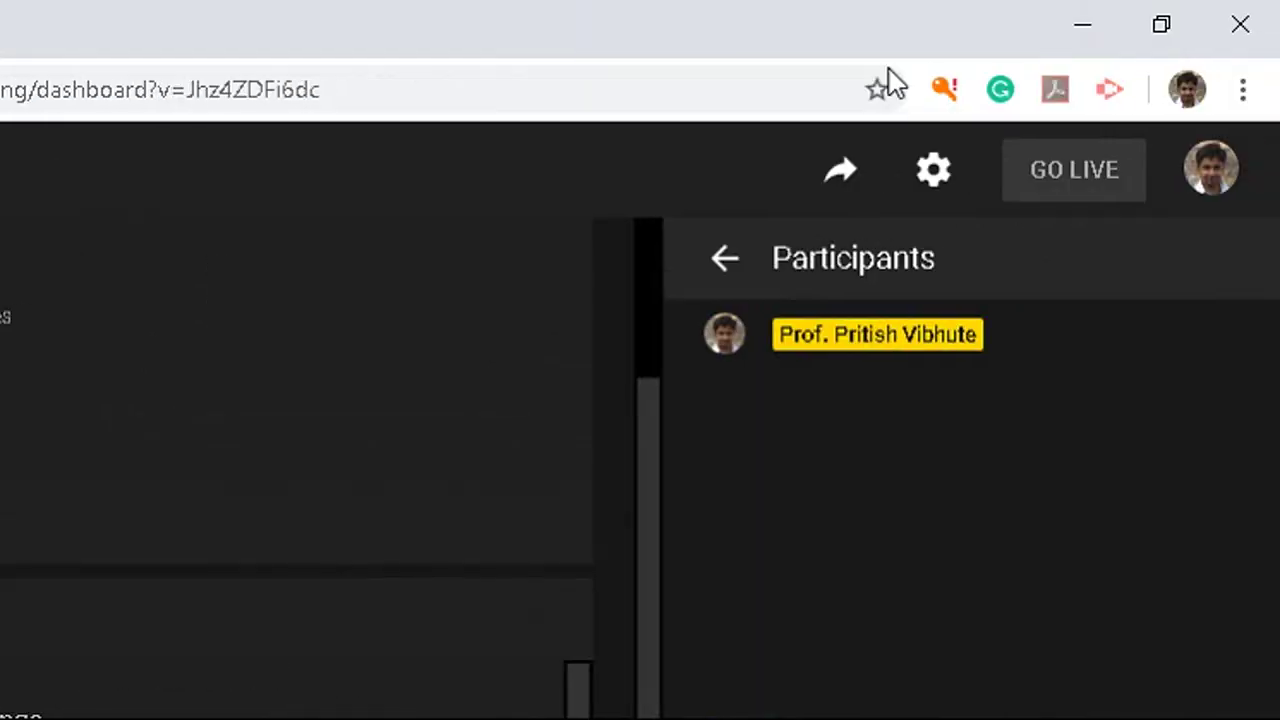
click(1083, 20)
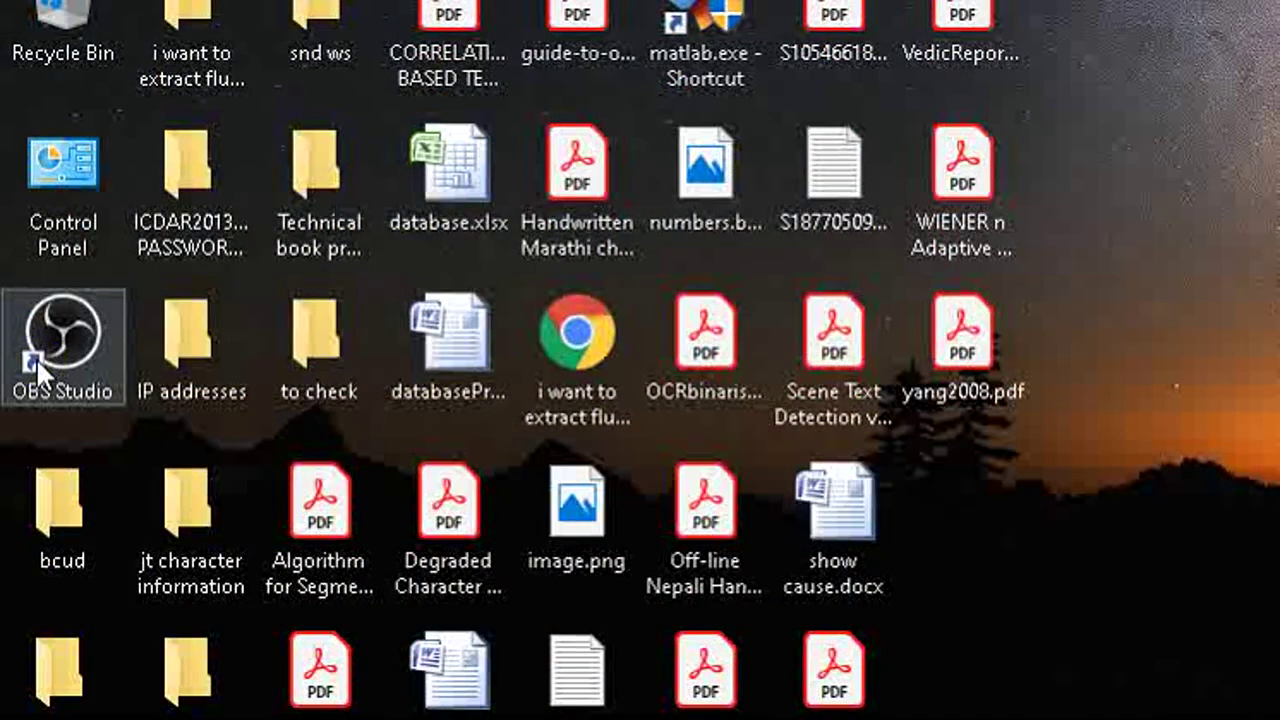
click(13, 537)
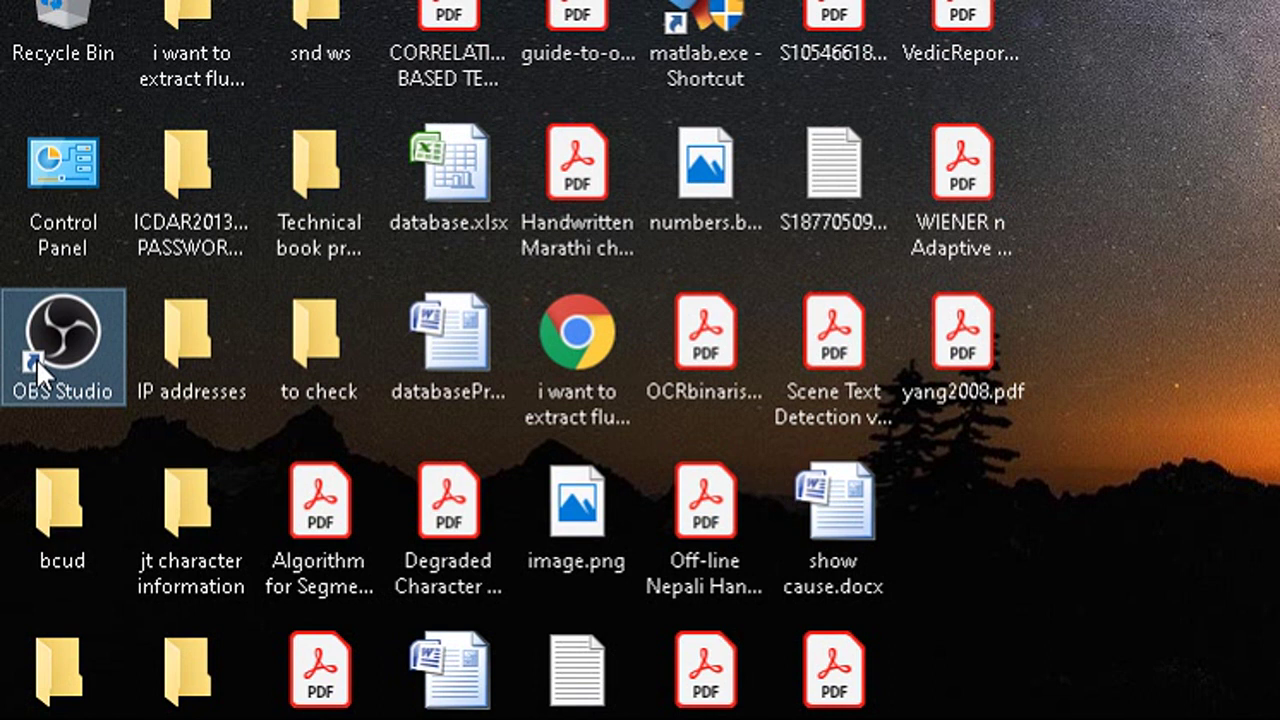
double_click(36, 357)
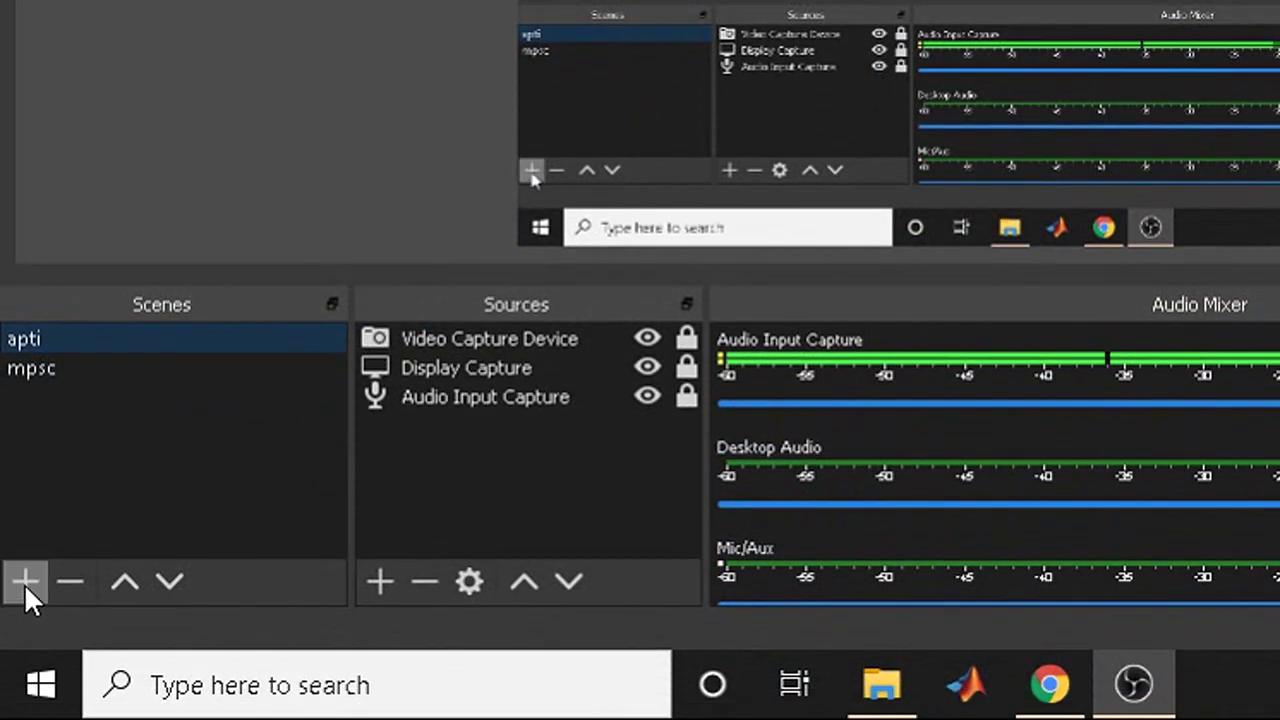
Step: Add a new scene named "test"
click(24, 582)
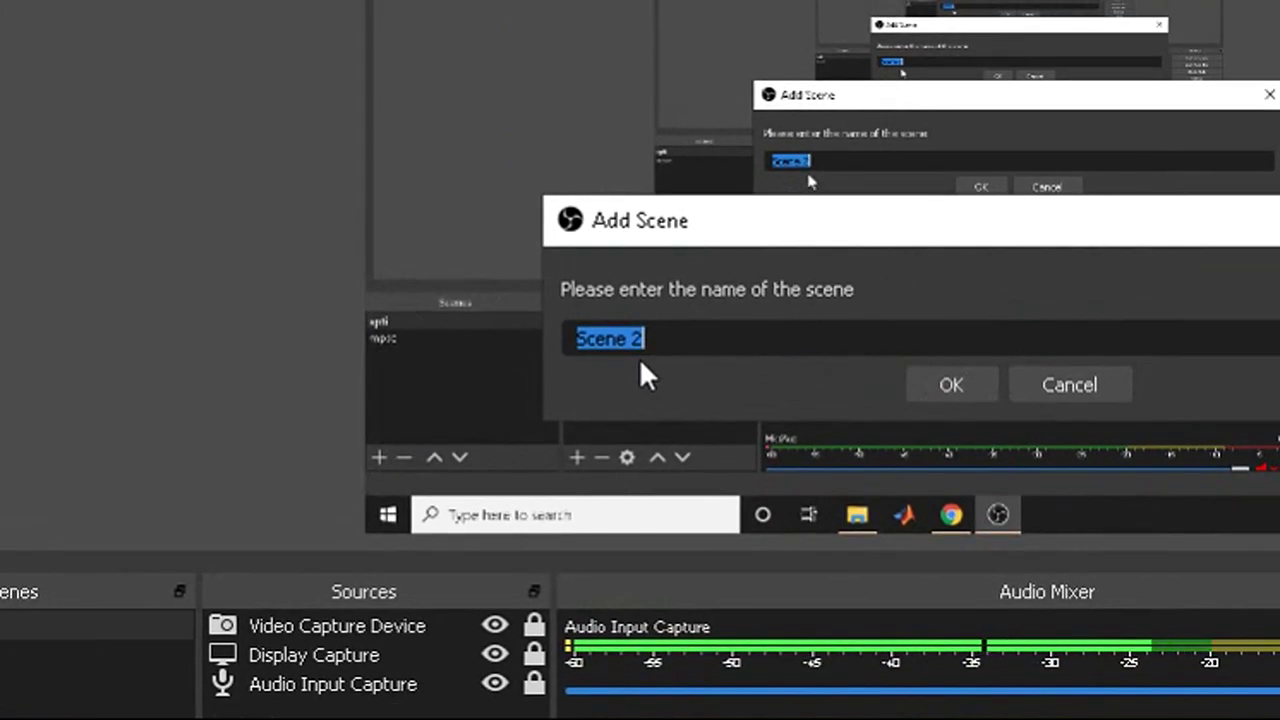
text(test)
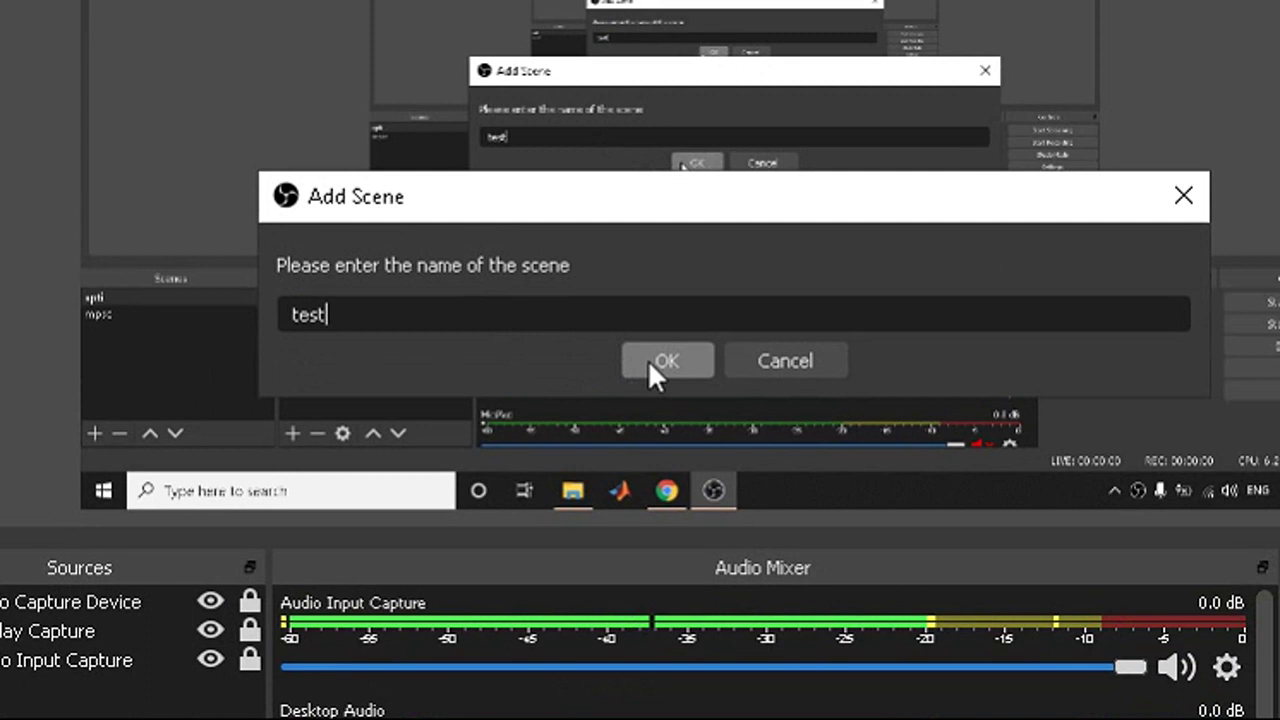
click(660, 362)
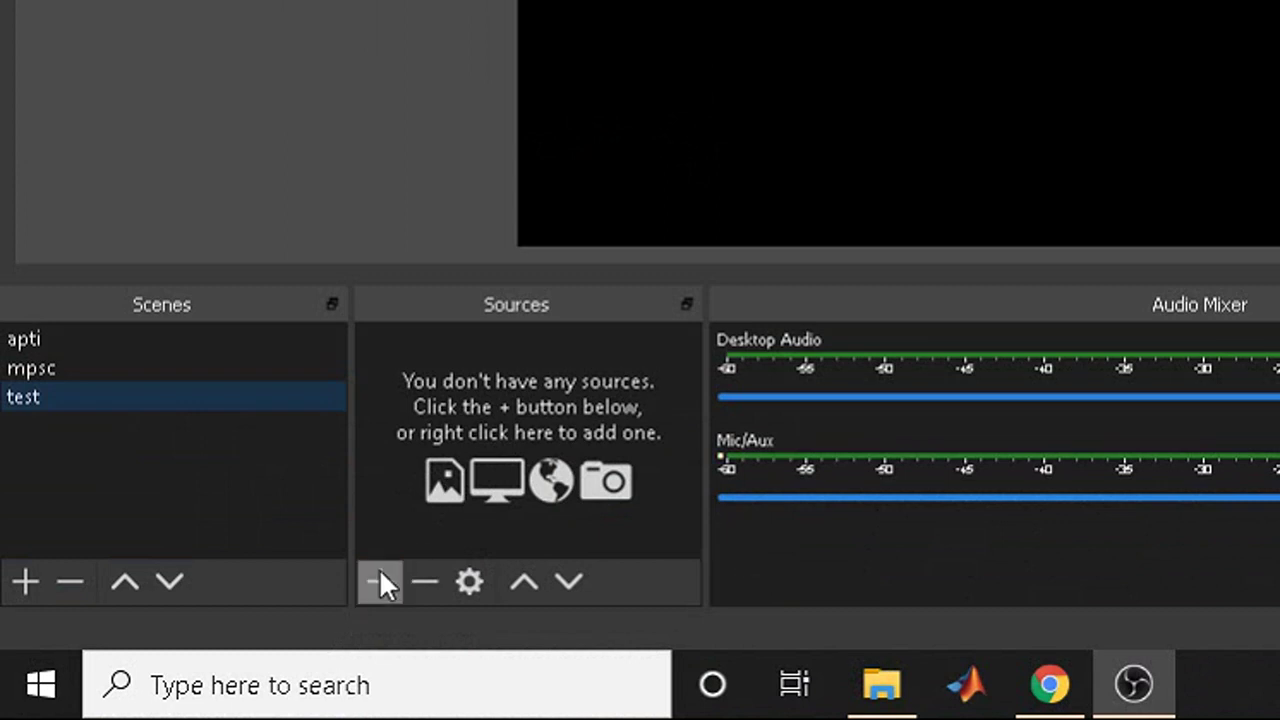
Step: Add the existing Audio Input Capture source to the test scene, keeping it visible
click(380, 578)
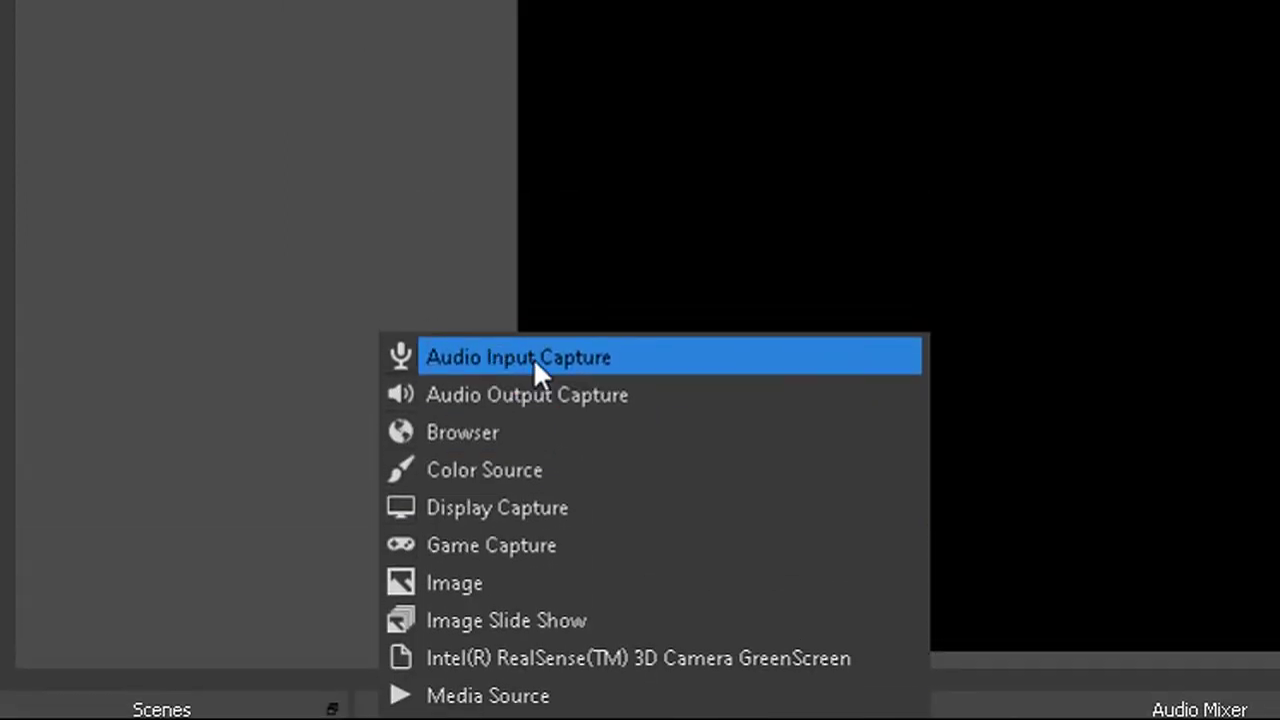
click(533, 358)
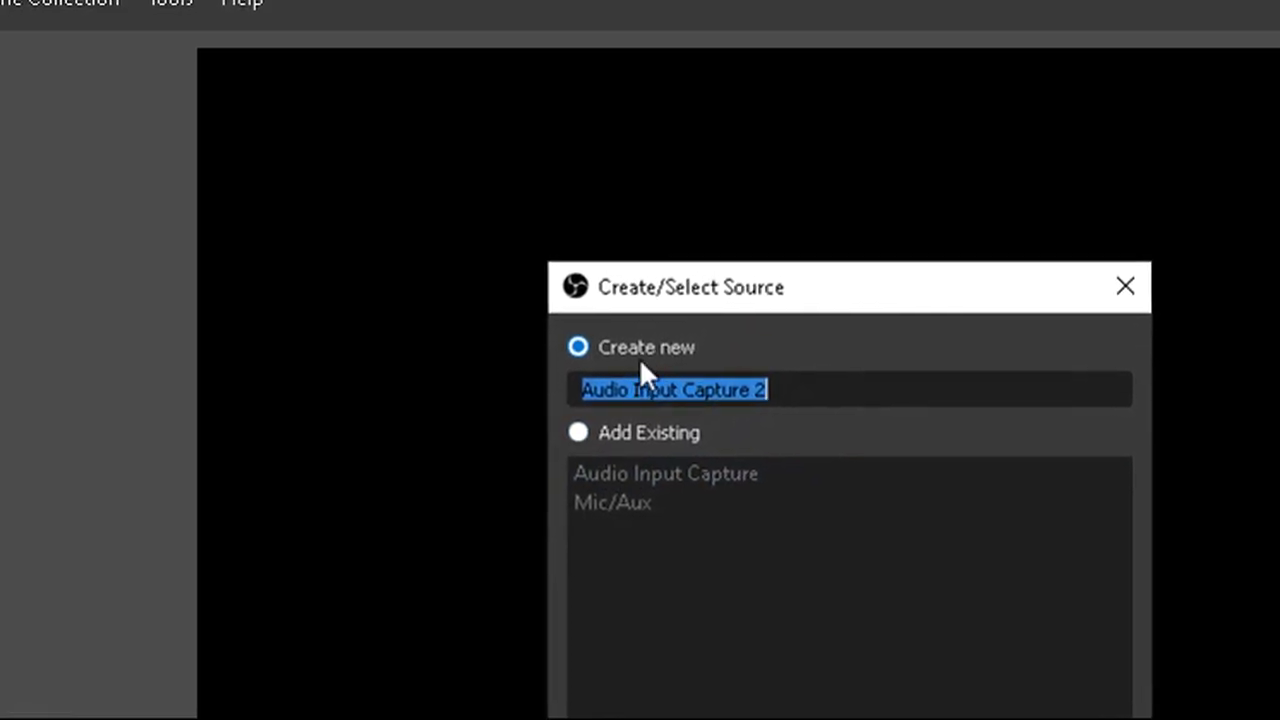
click(632, 394)
click(636, 436)
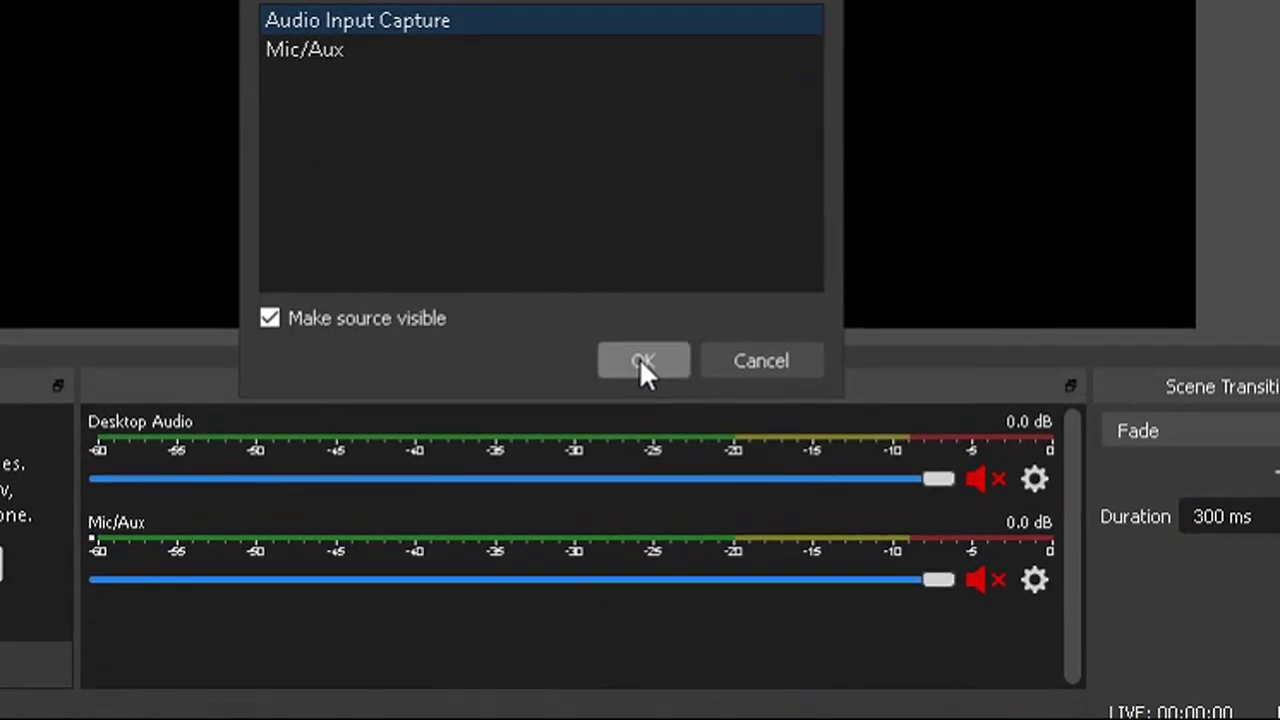
click(639, 358)
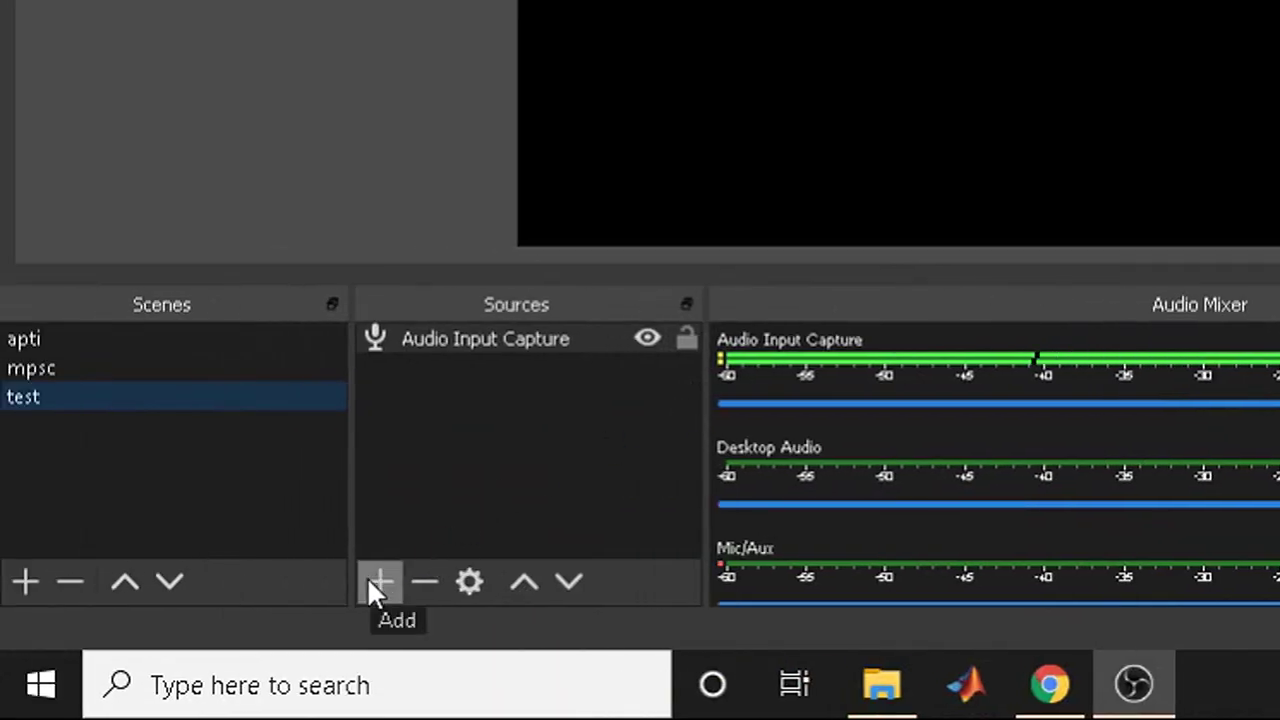
Step: Add the existing Display Capture source to the test scene, keeping it visible
click(369, 580)
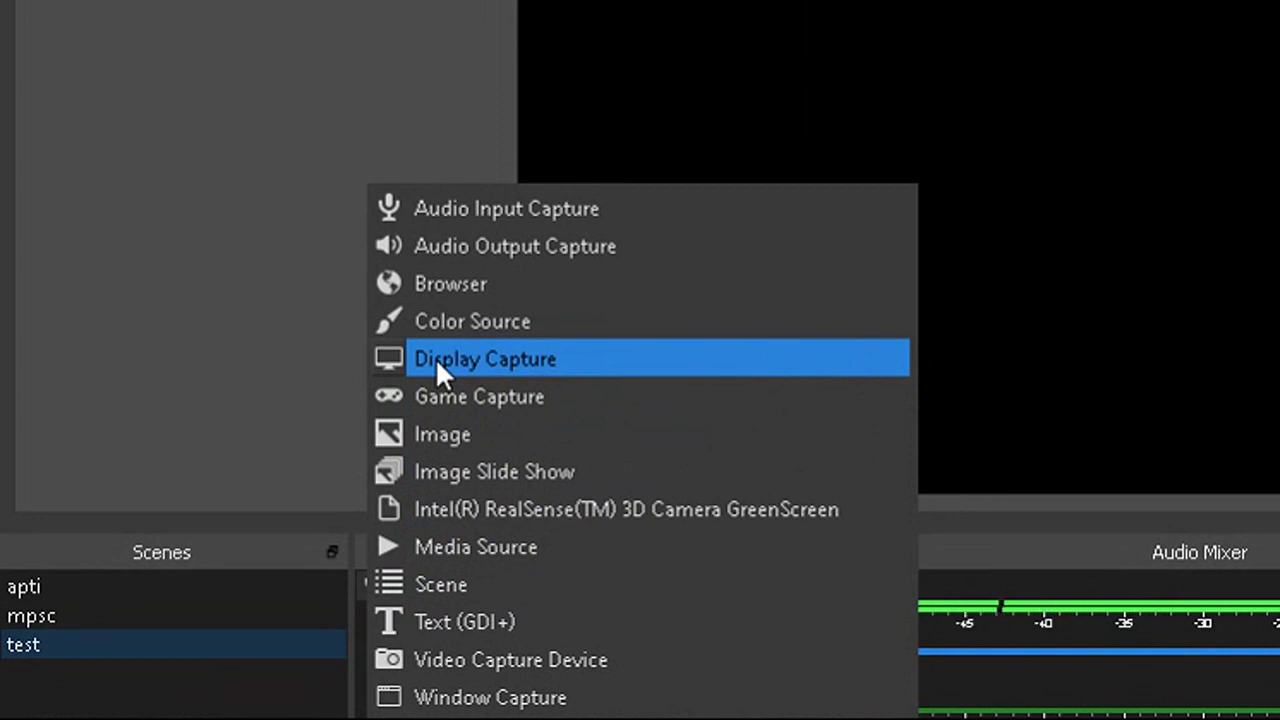
click(456, 358)
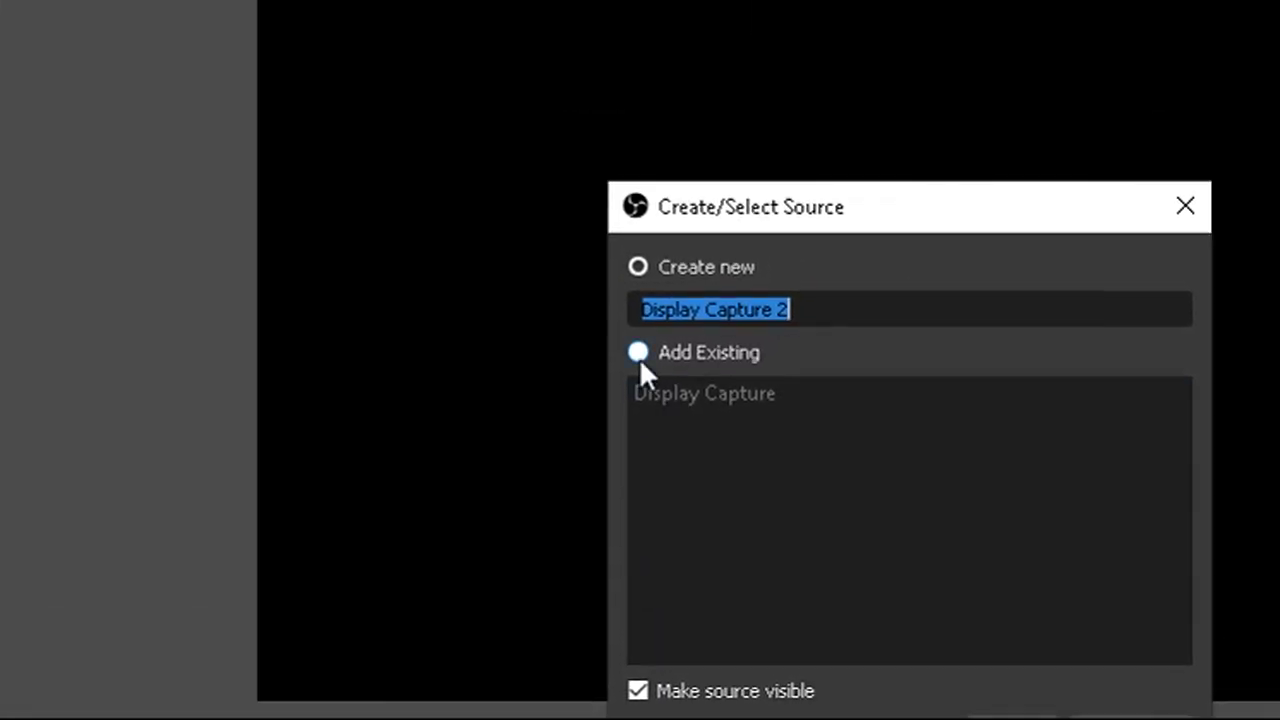
click(898, 142)
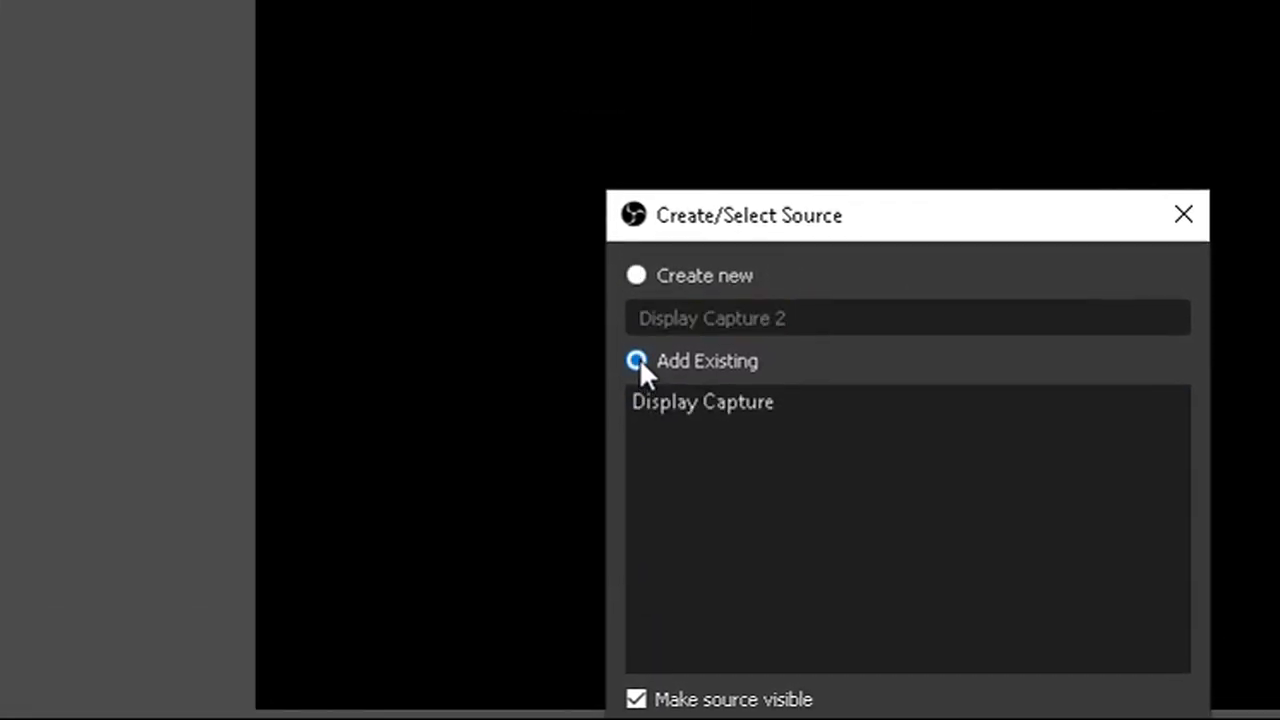
click(692, 405)
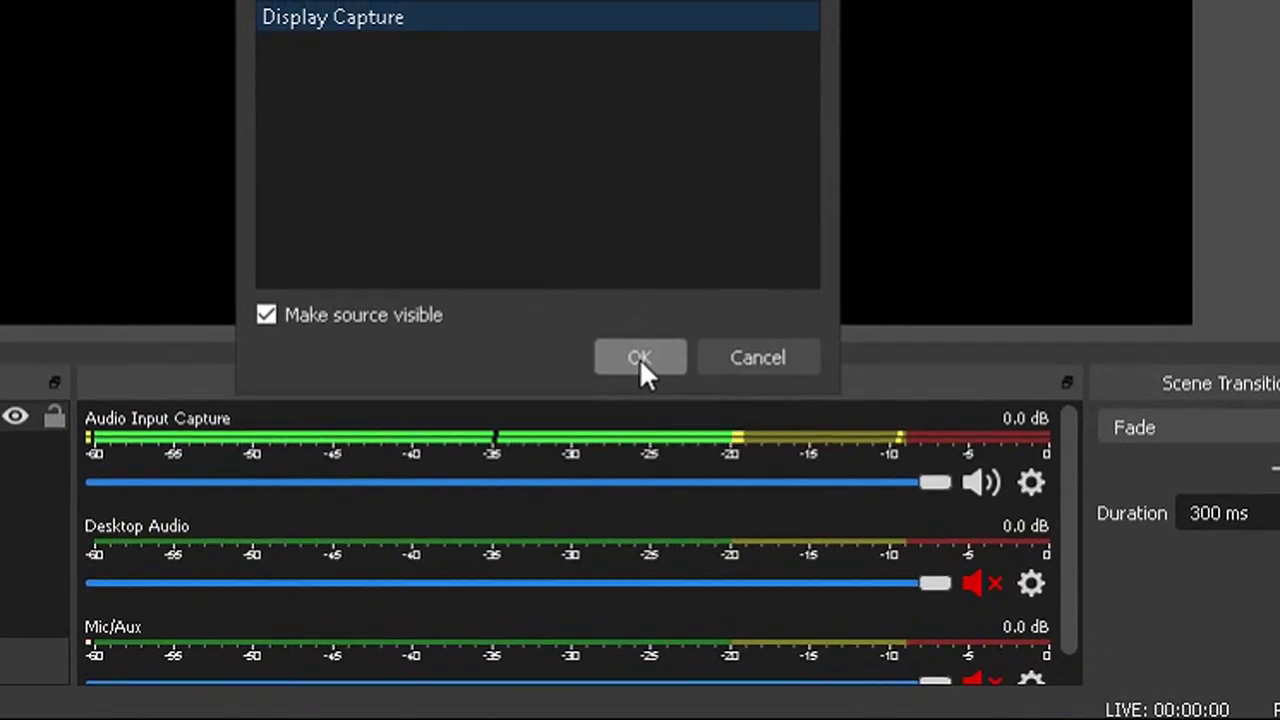
click(639, 358)
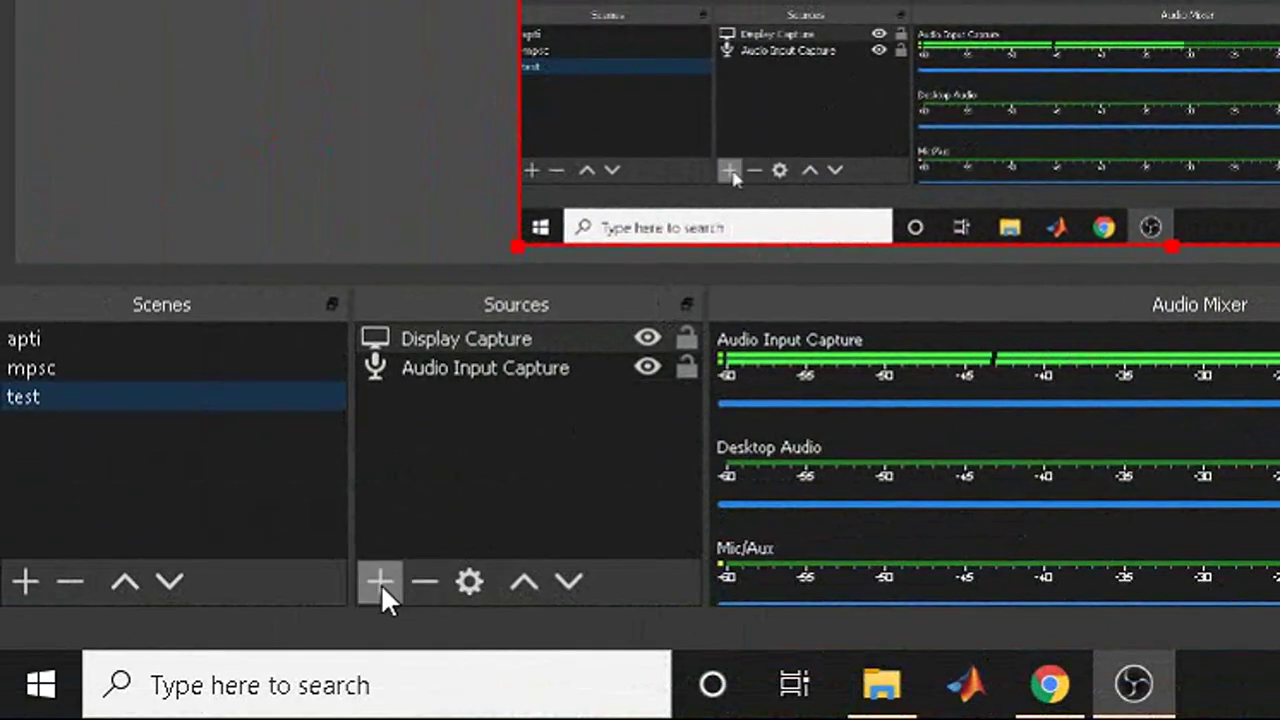
Step: Review the available source types, then lock the Display Capture and Audio Input Capture sources
click(380, 583)
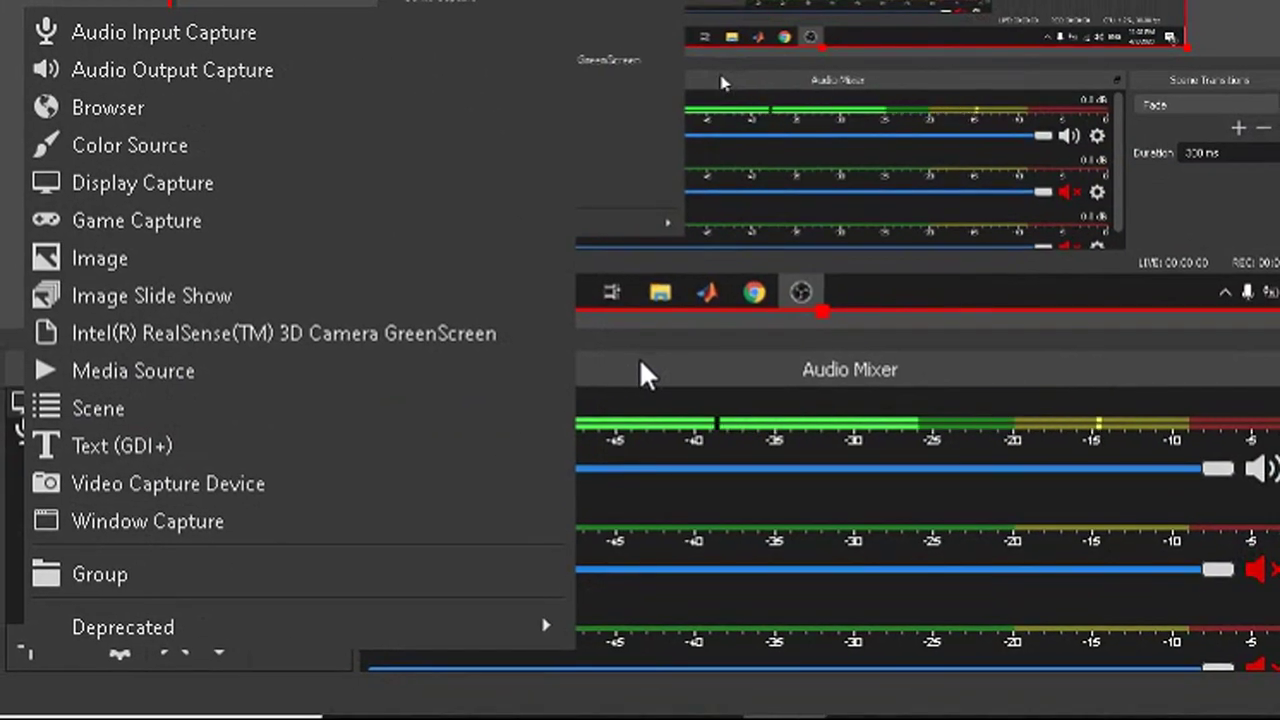
click(641, 361)
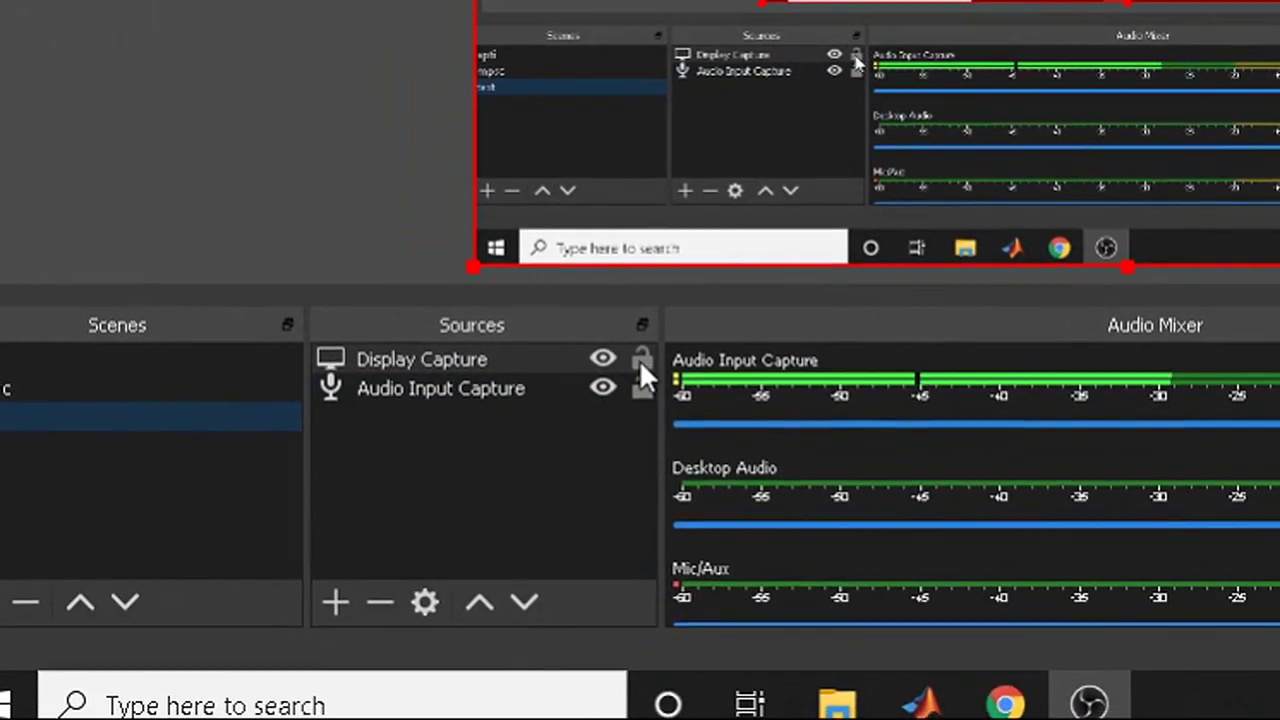
click(641, 360)
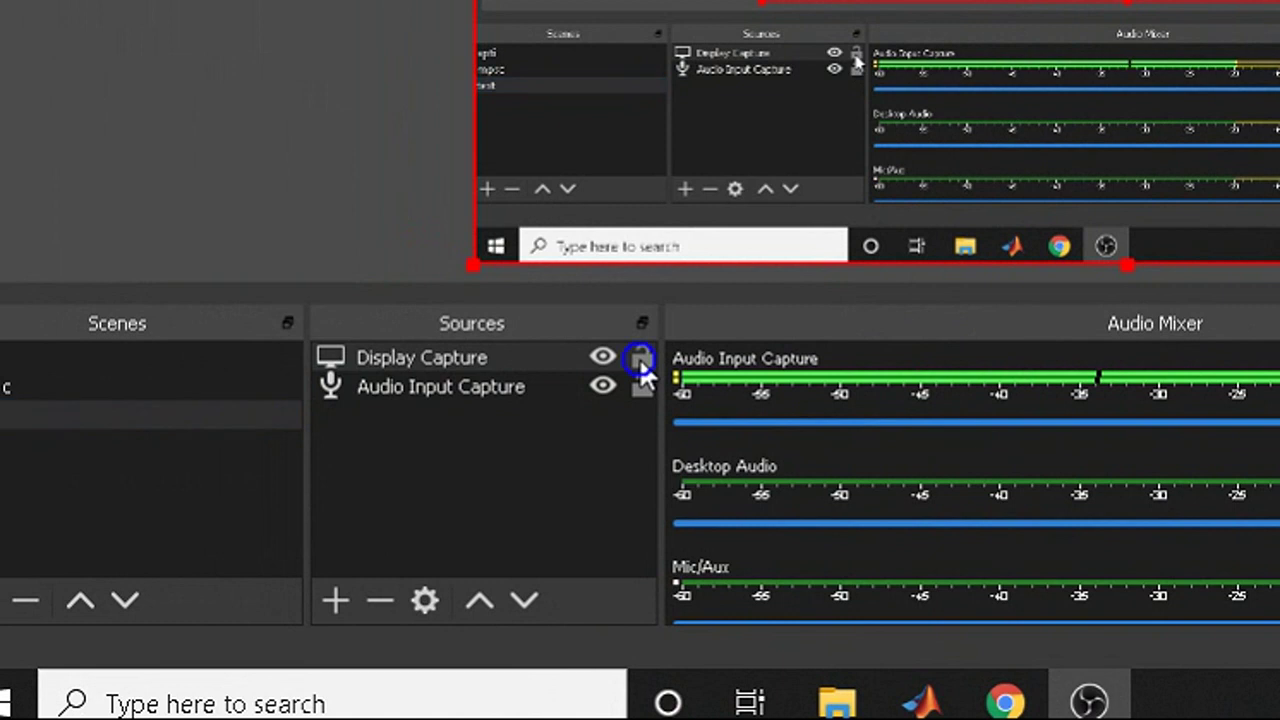
click(641, 390)
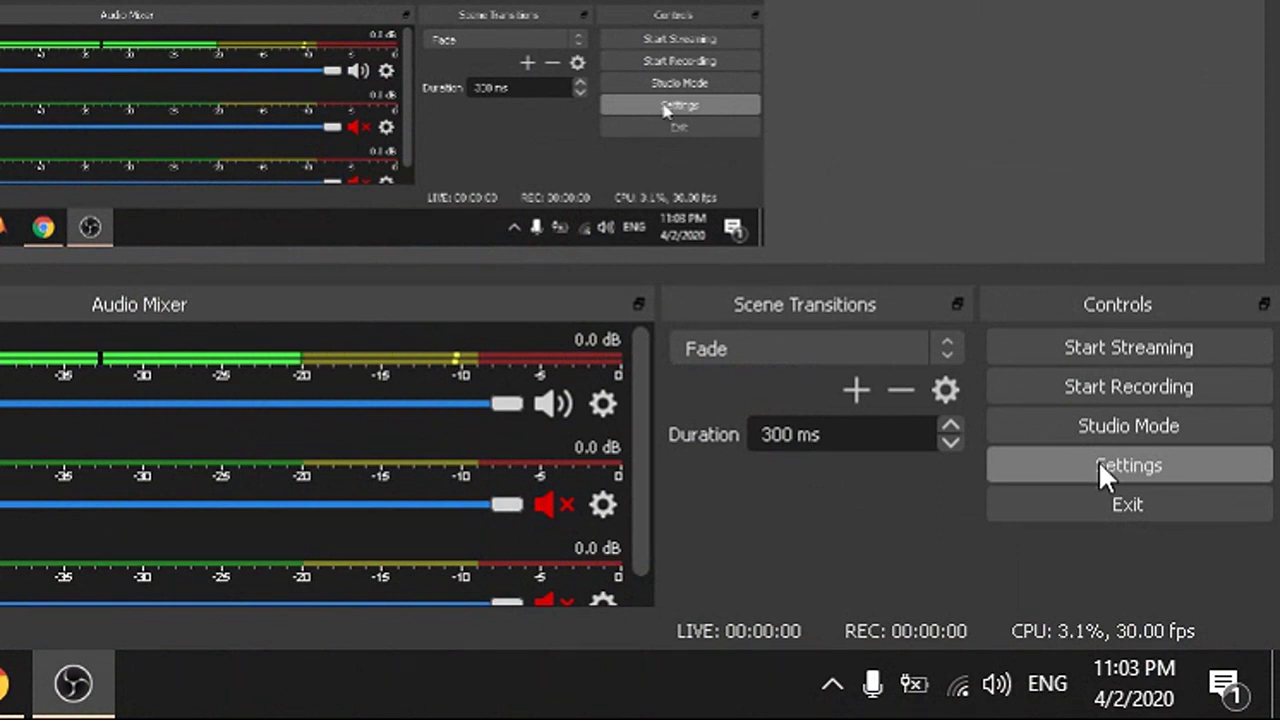
Step: Replace the stream key in the Stream settings with the copied YouTube stream key and apply the settings
click(1100, 464)
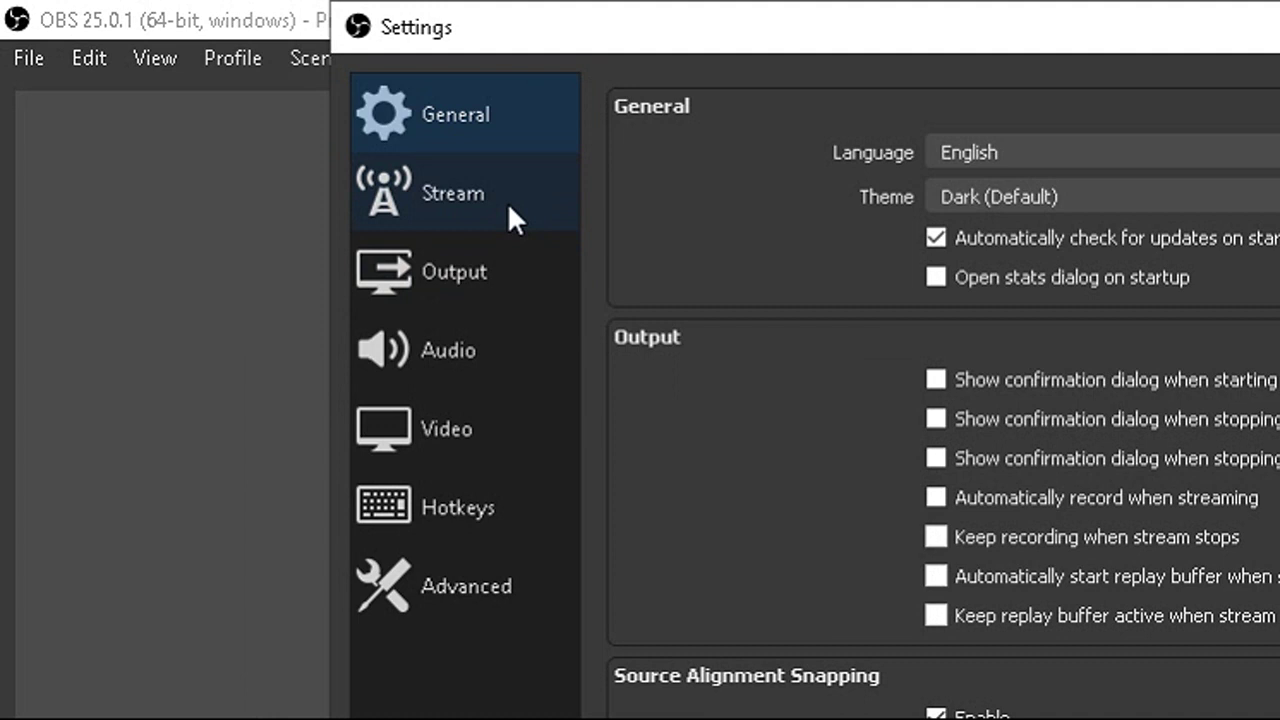
click(507, 202)
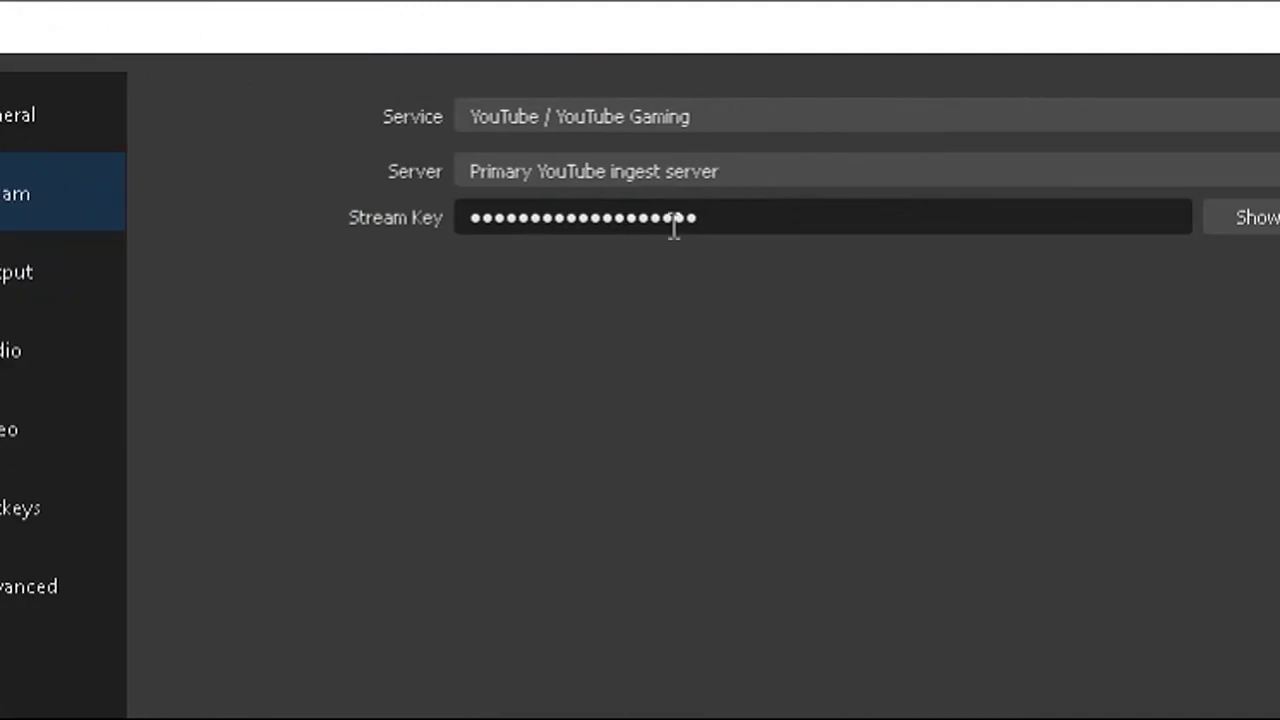
click(675, 228)
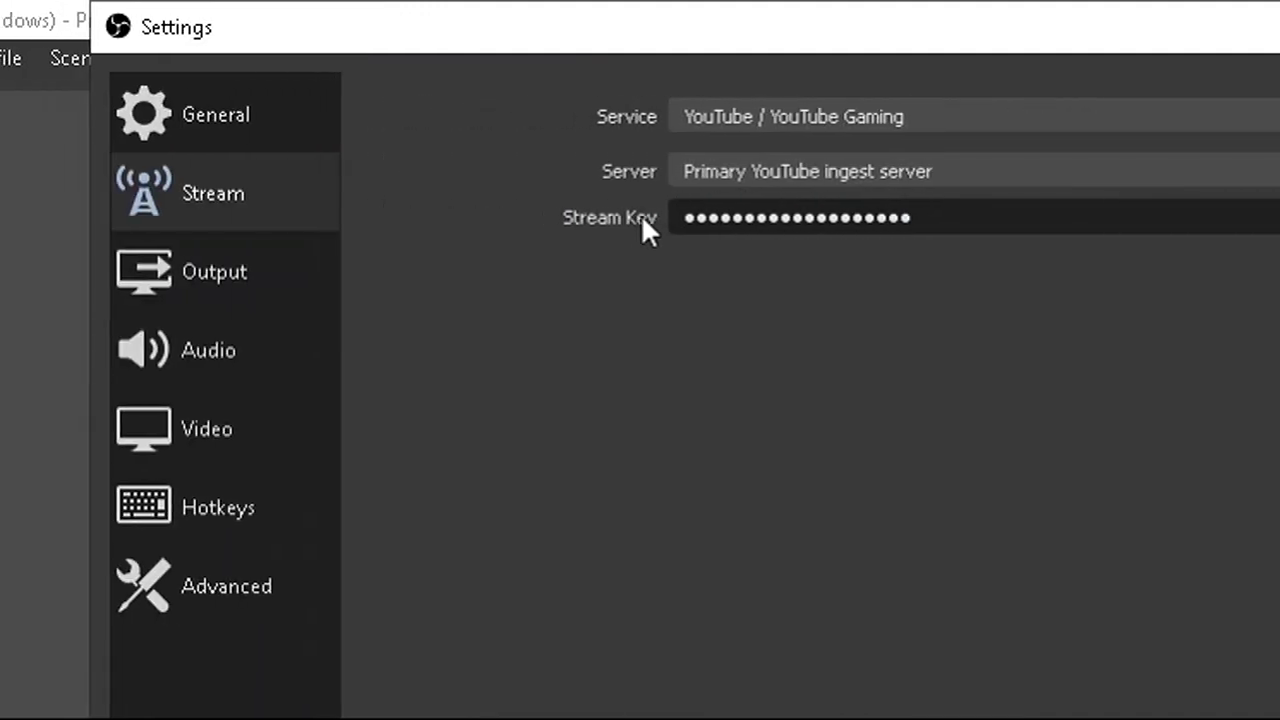
key(ctrl+a)
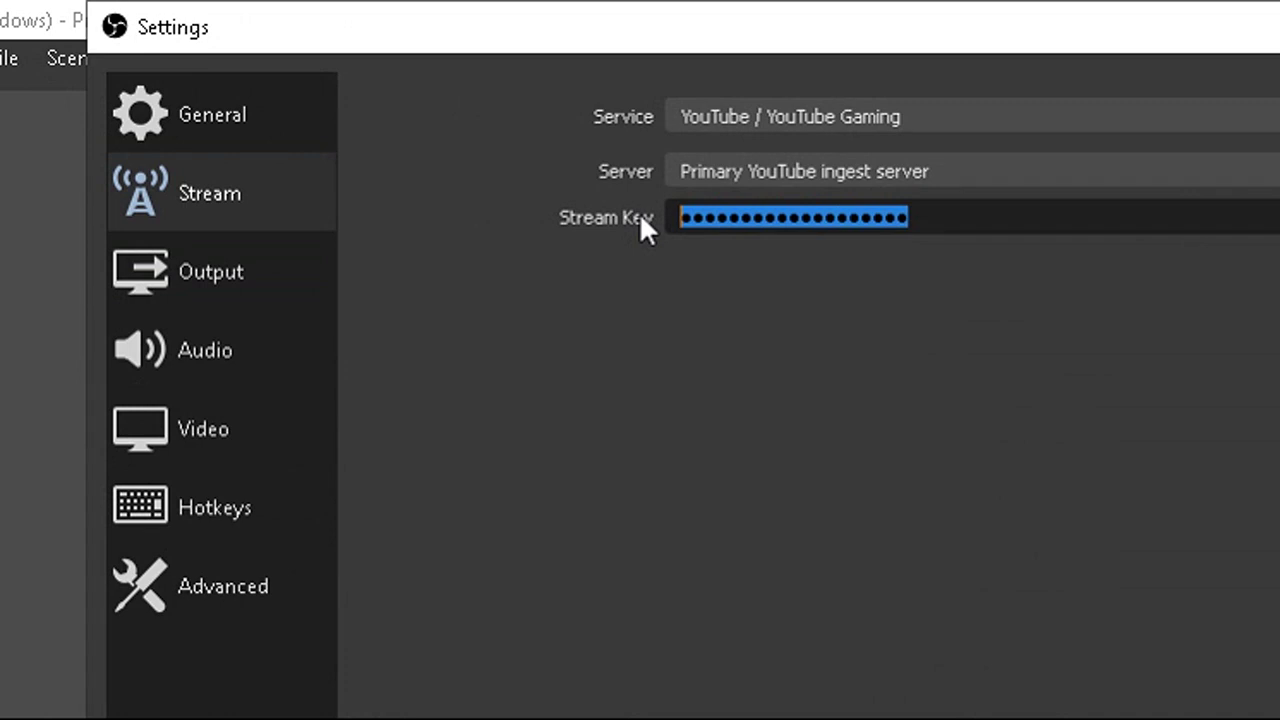
key(BackSpace)
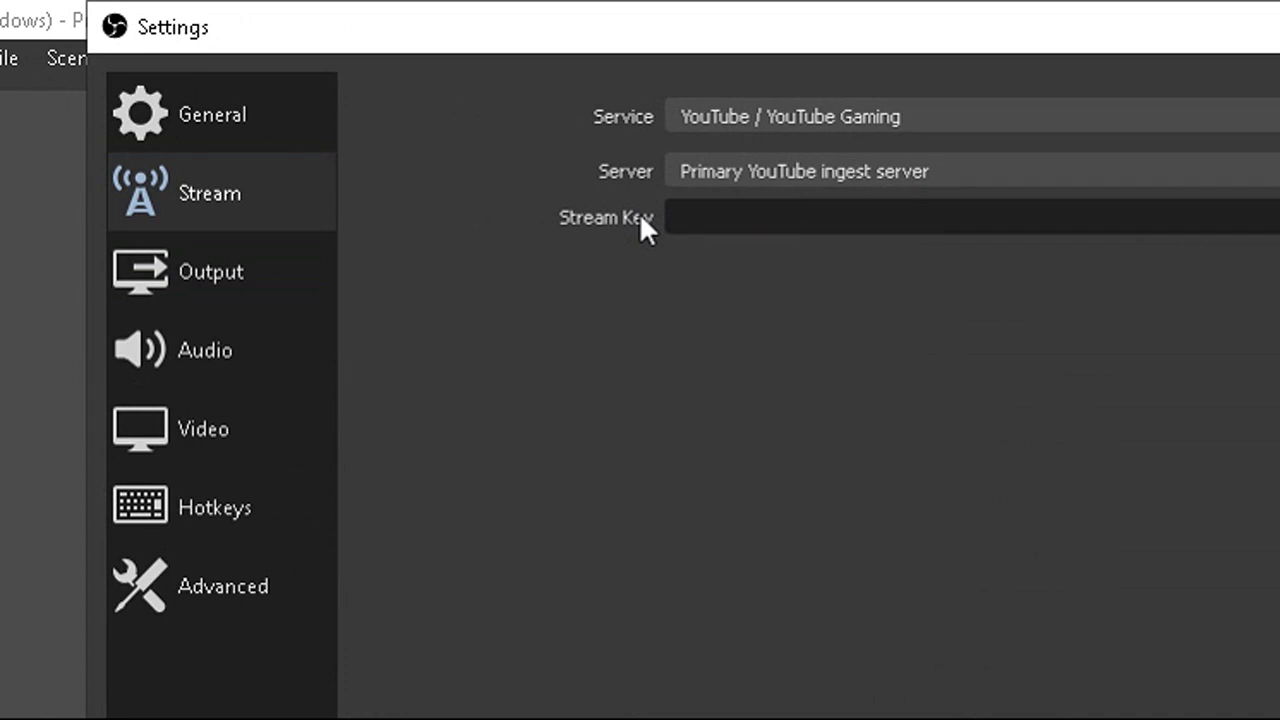
key(ctrl+v)
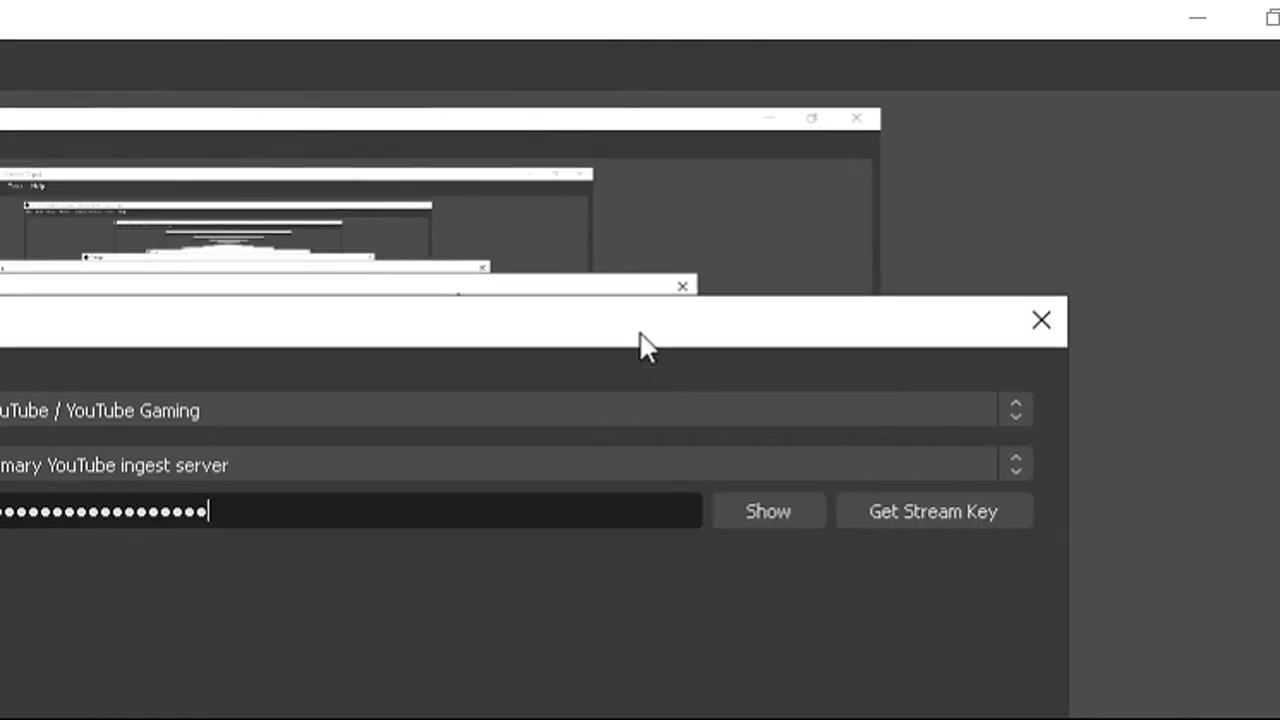
drag(544, 201, 526, 0)
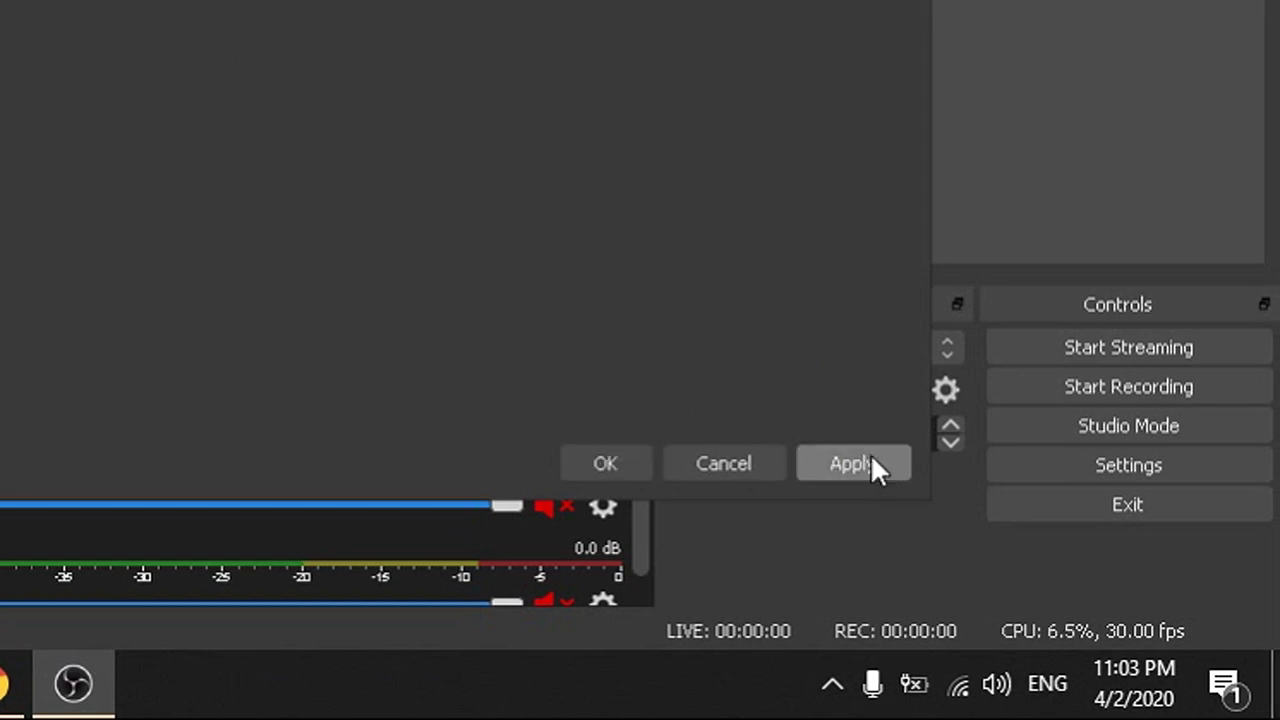
click(870, 462)
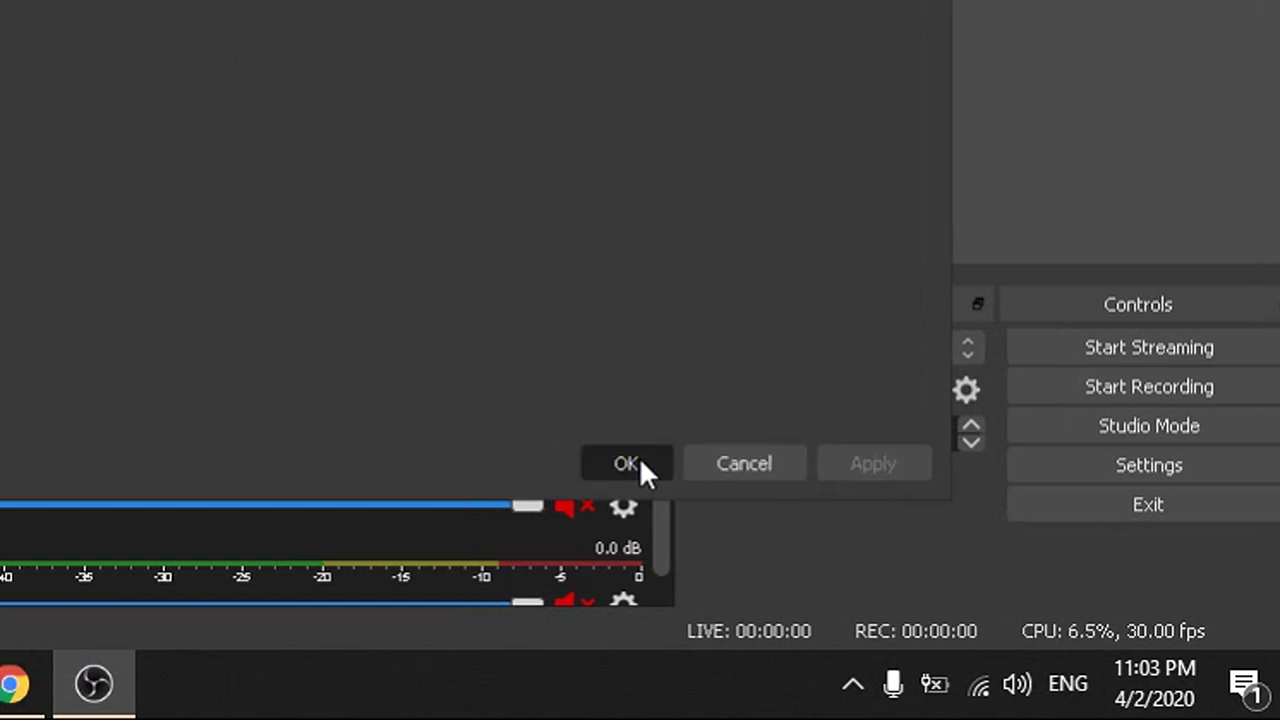
click(641, 460)
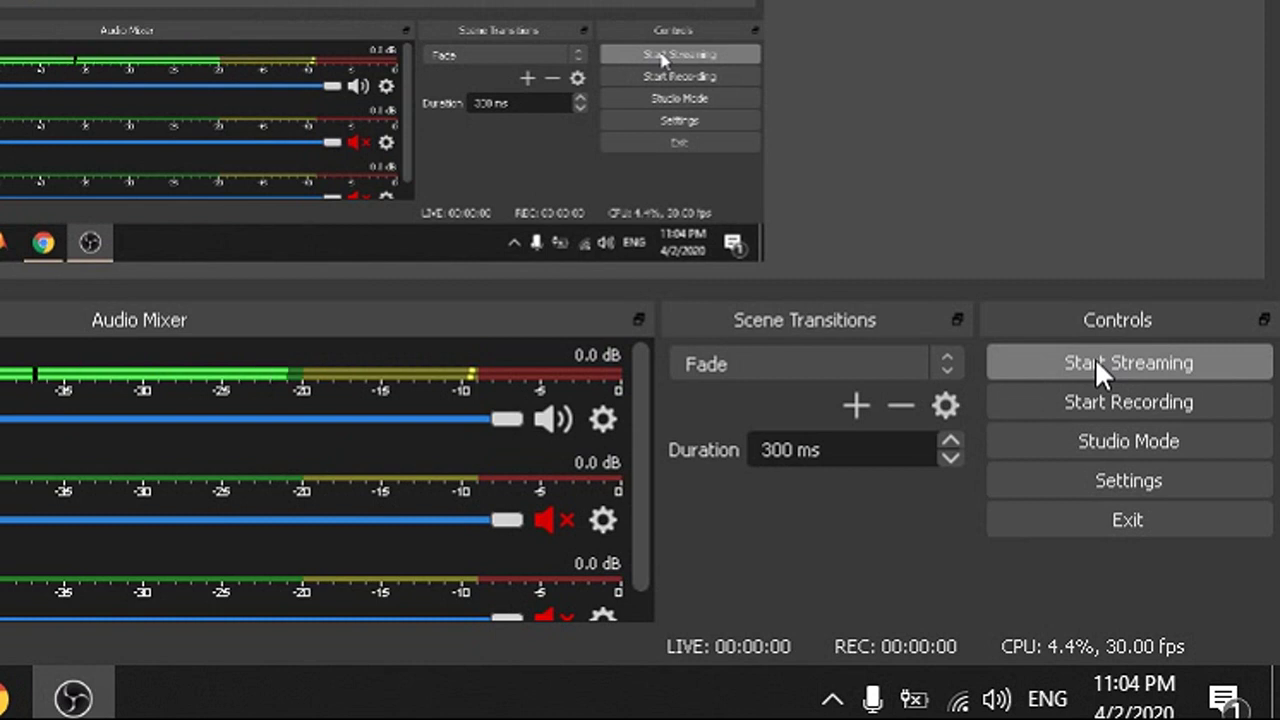
Step: Start streaming the test scene and bring up the YouTube Studio window in Chrome
click(1096, 364)
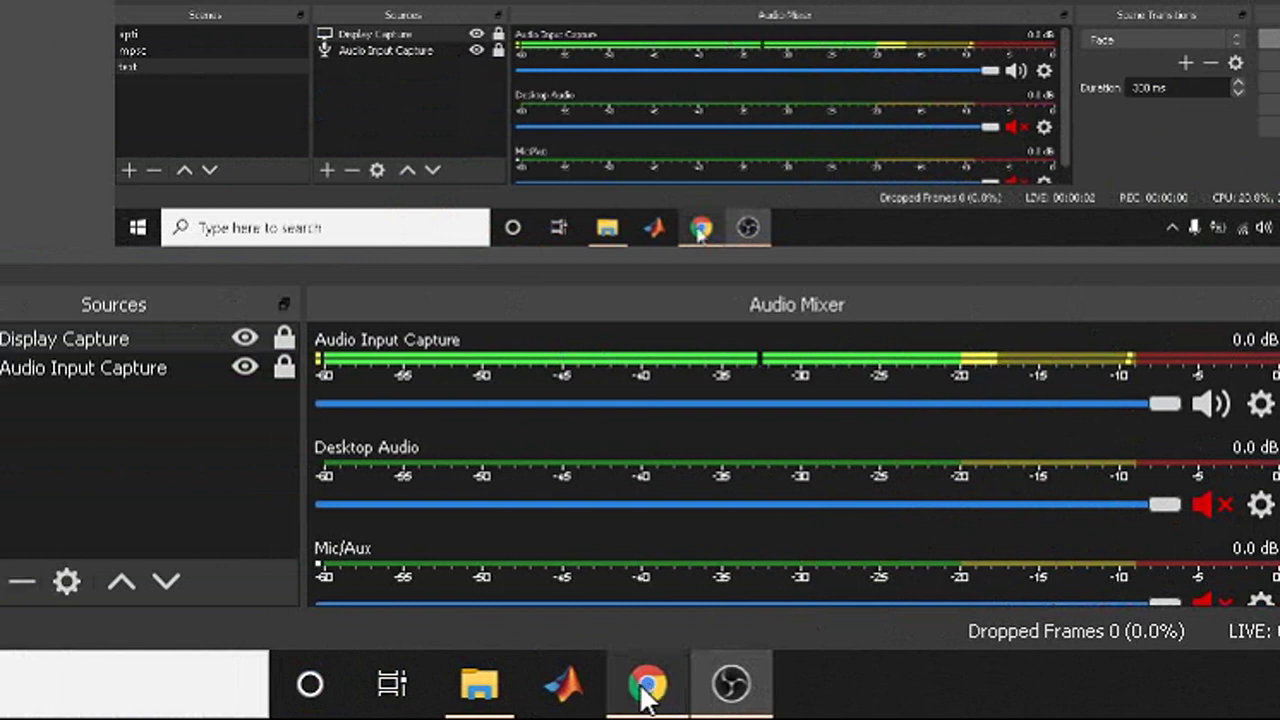
mouse_move(627, 690)
click(641, 565)
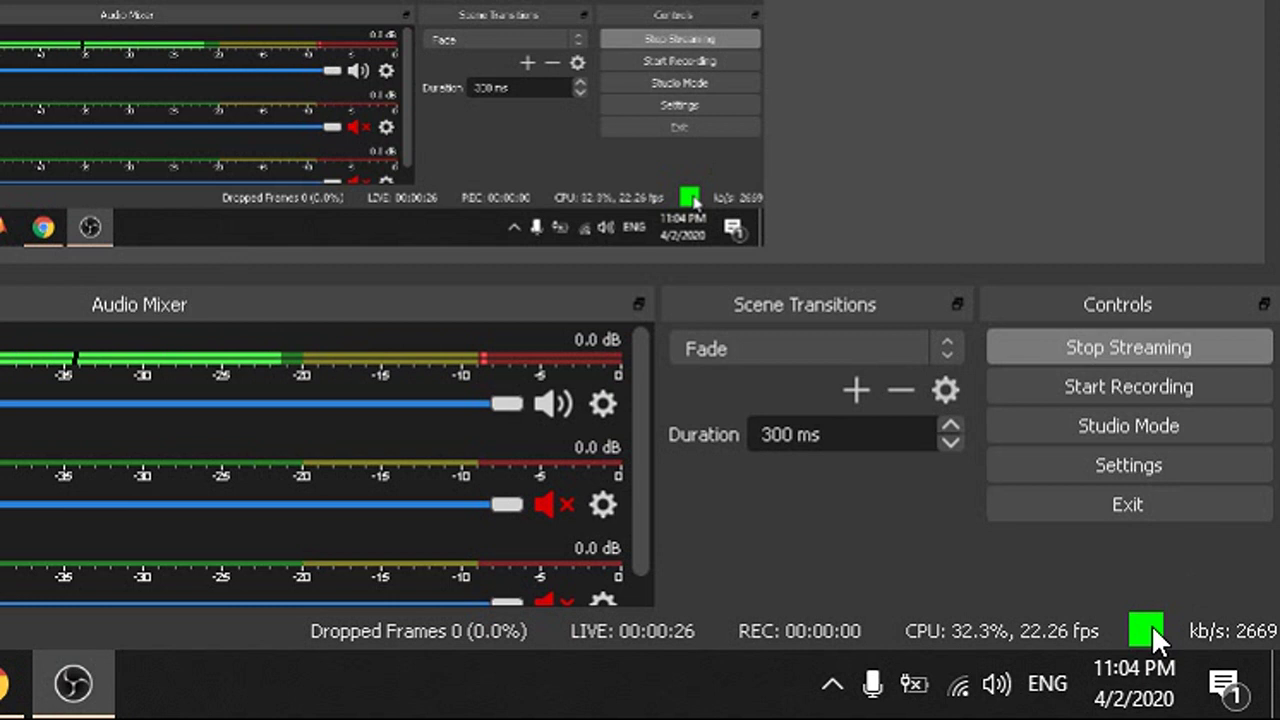
Step: Switch to YouTube Studio in Chrome and unmute the live stream preview
key(alt+Tab)
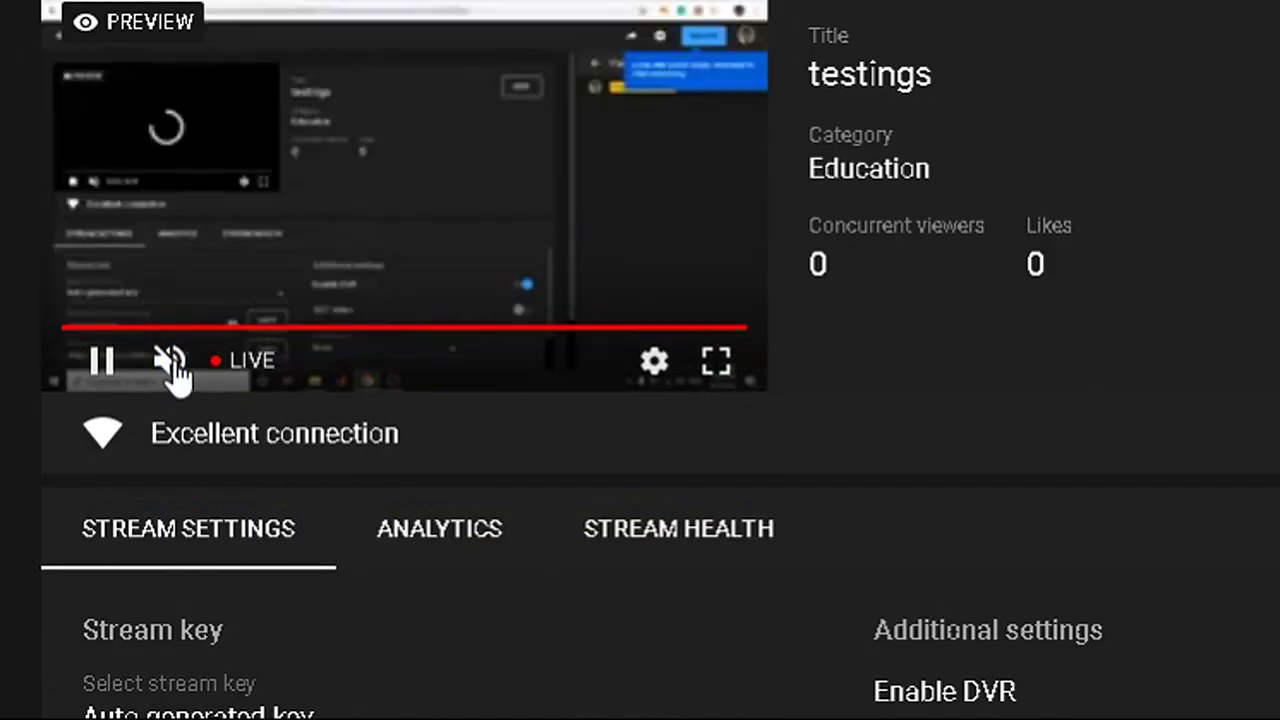
click(171, 361)
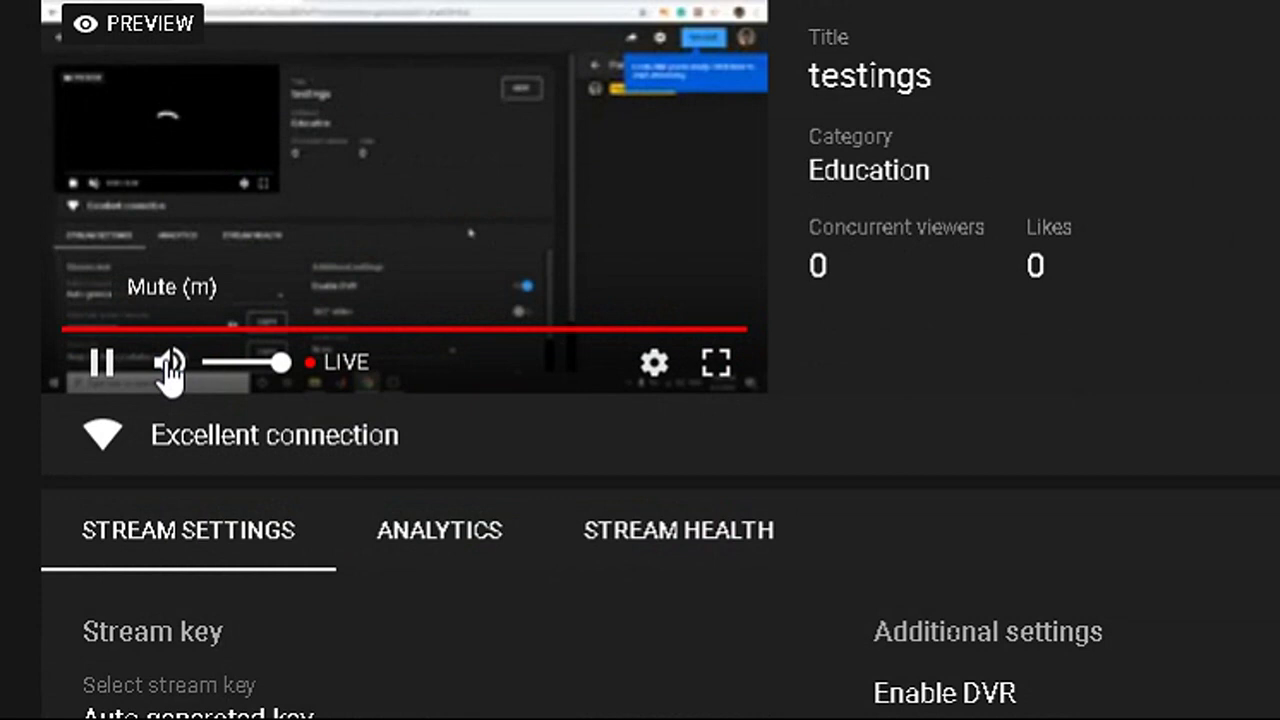
Step: Mute the live stream preview, open the stream's sharing options and copy its share link
click(171, 362)
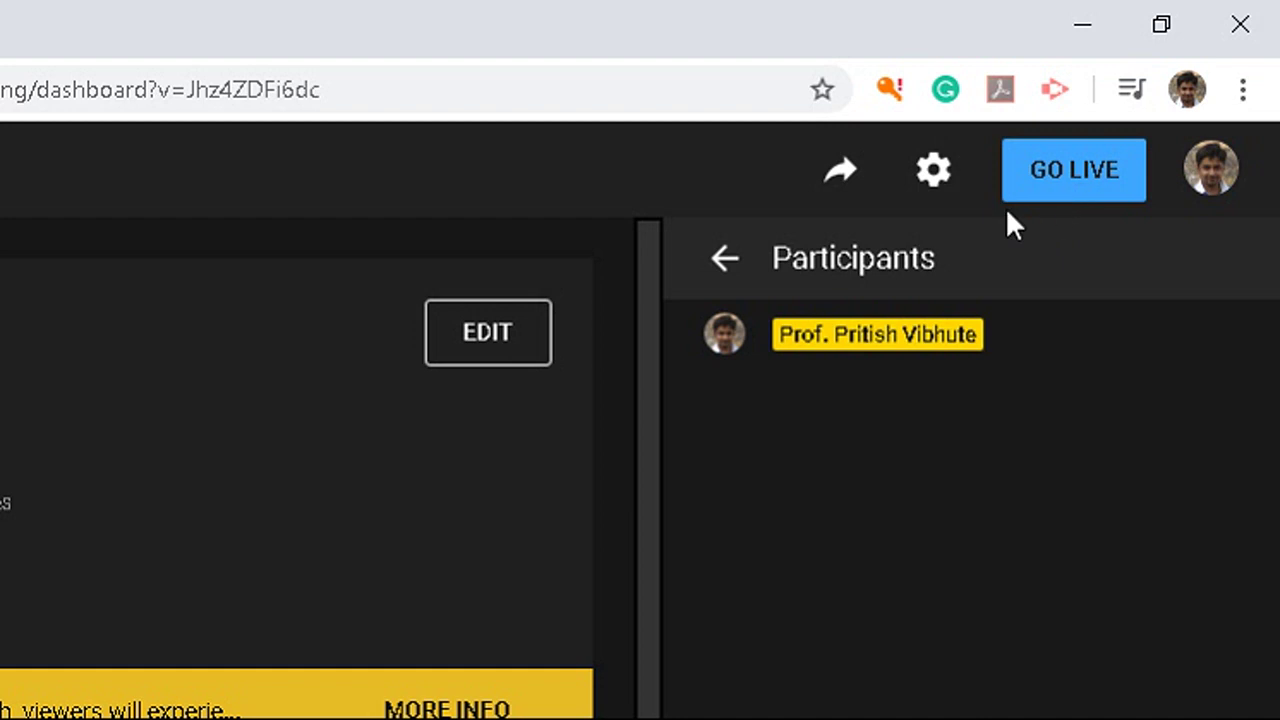
click(840, 178)
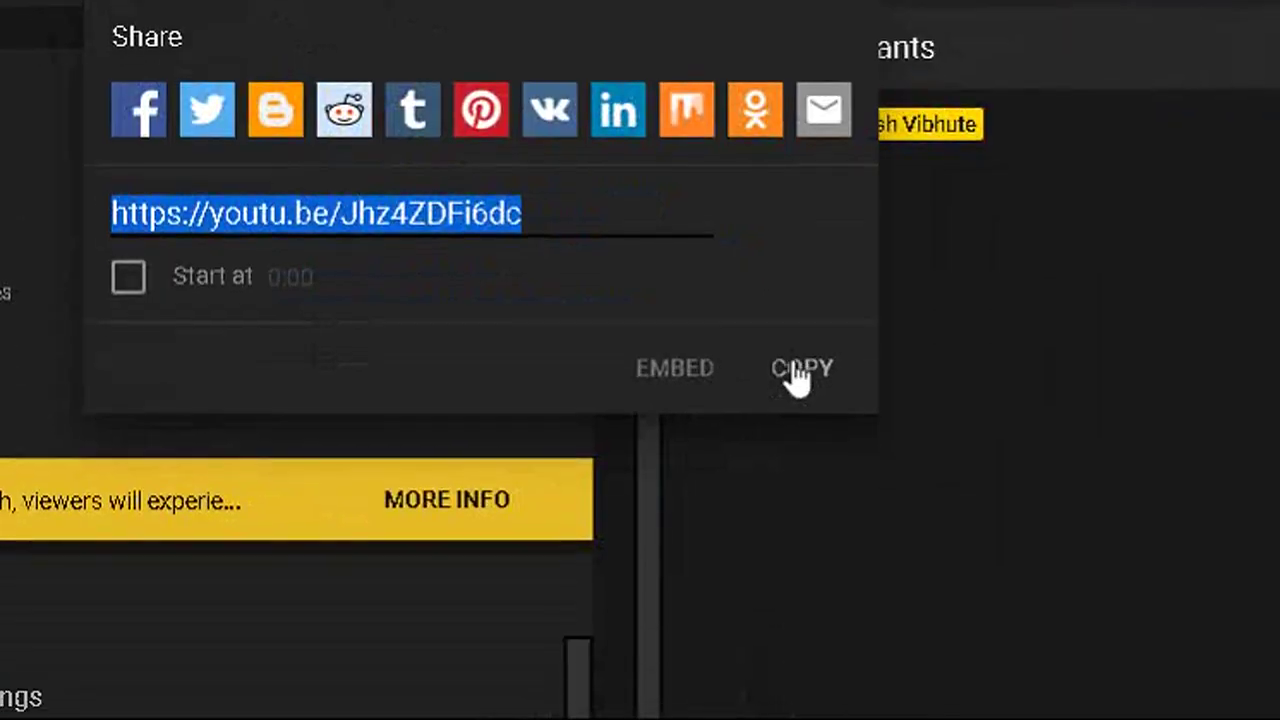
click(954, 510)
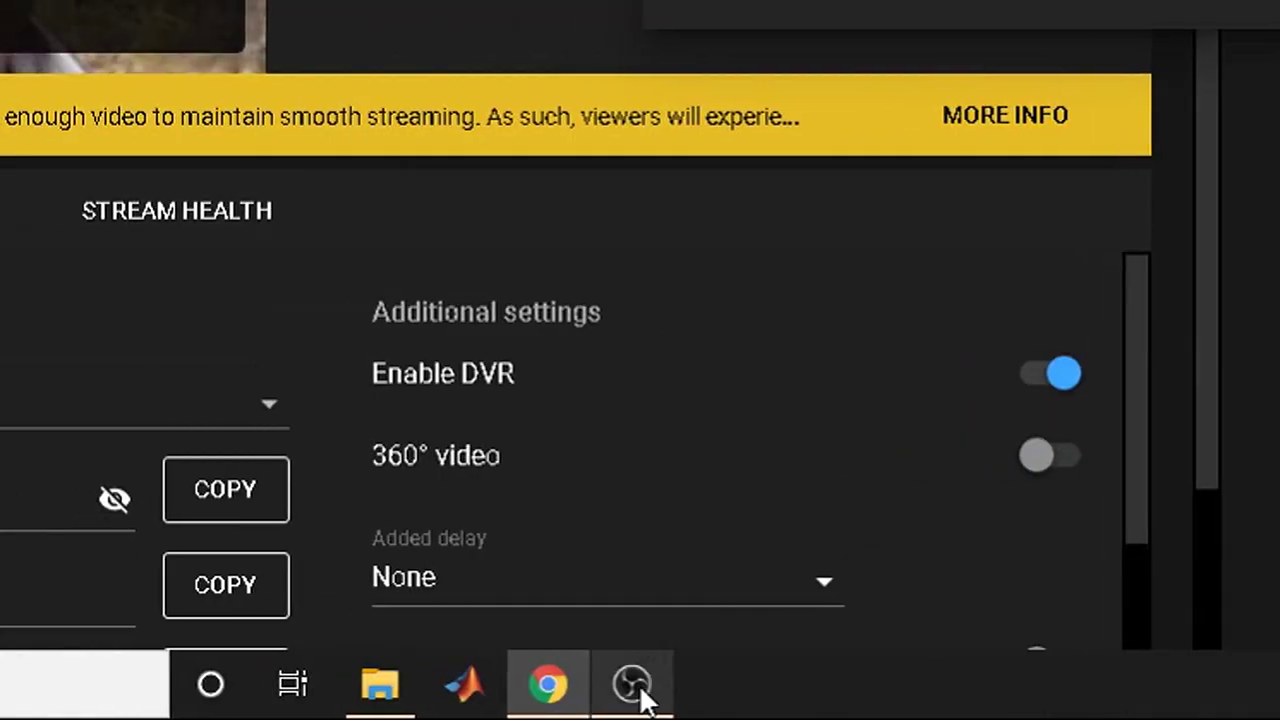
Step: Switch to OBS Studio to check the streaming controls, return to YouTube Studio in Chrome and go live with the stream
click(638, 688)
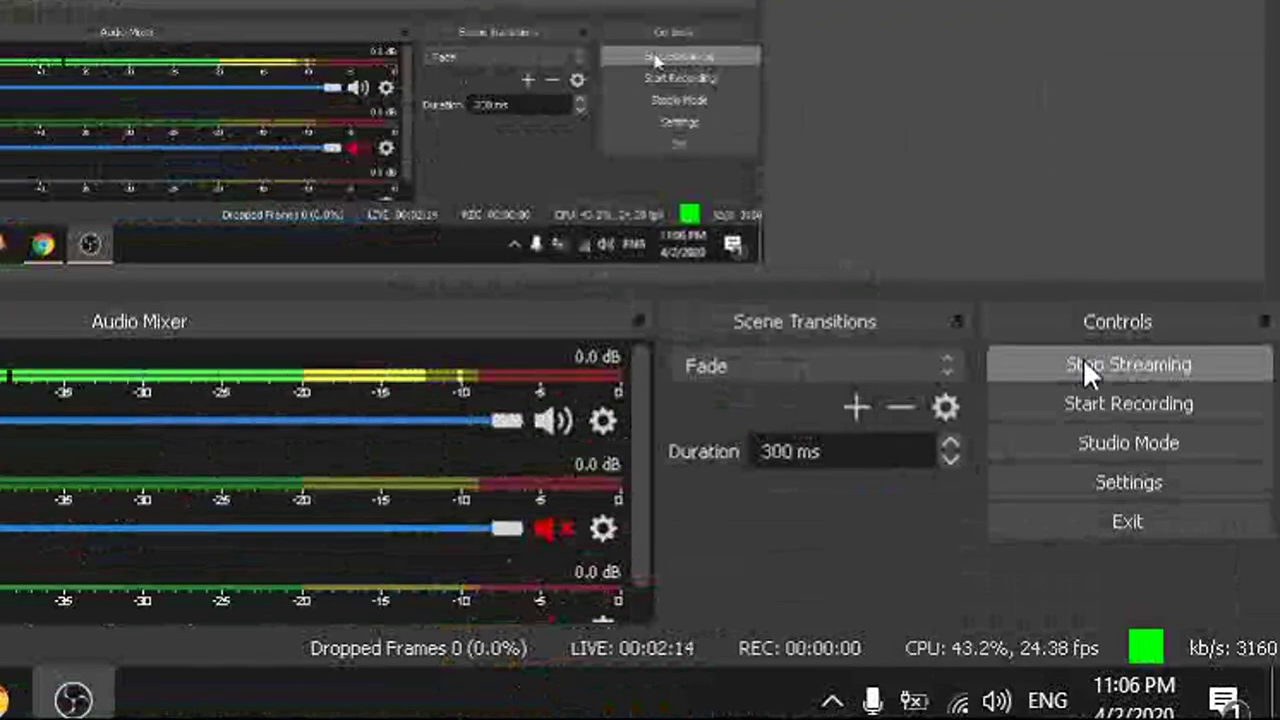
click(1083, 358)
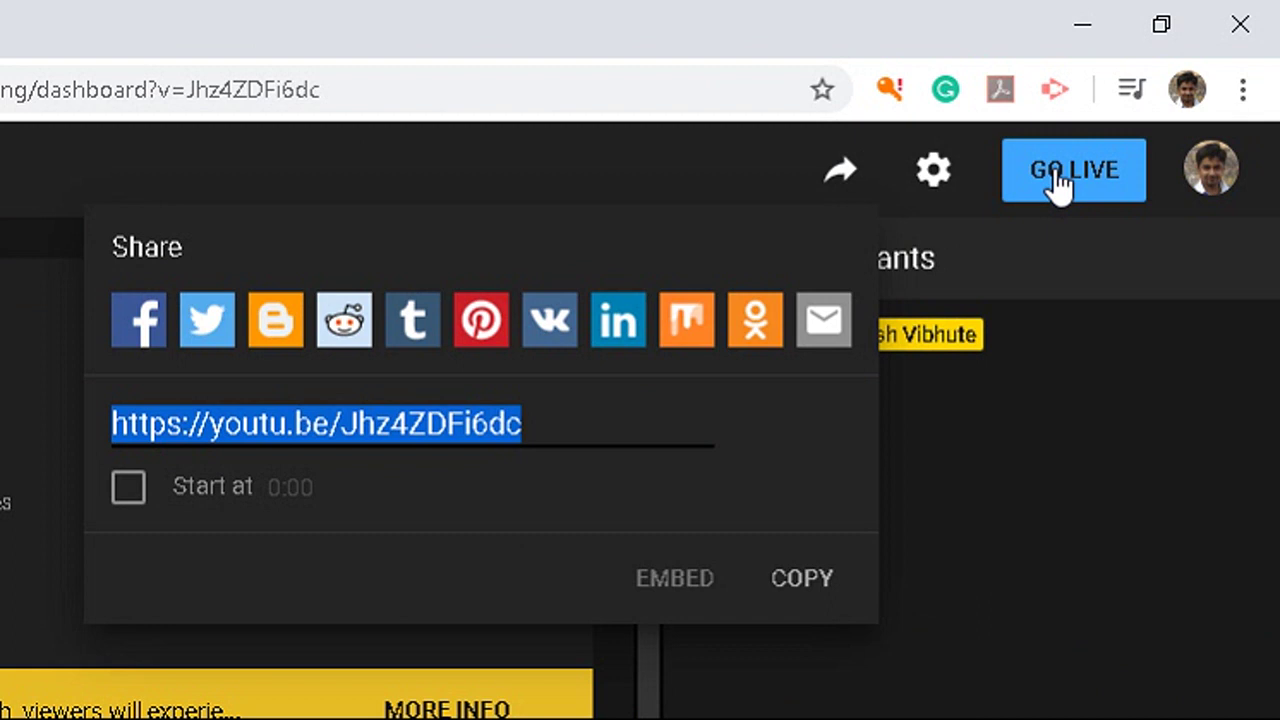
click(1058, 186)
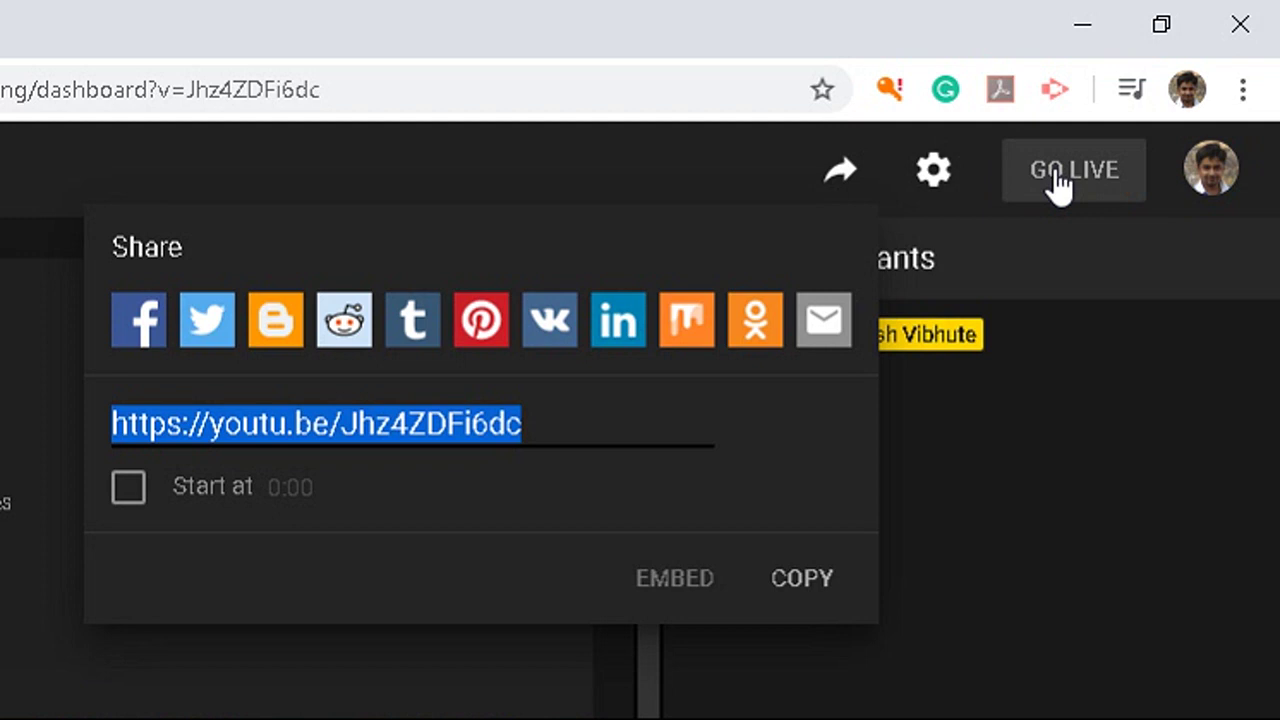